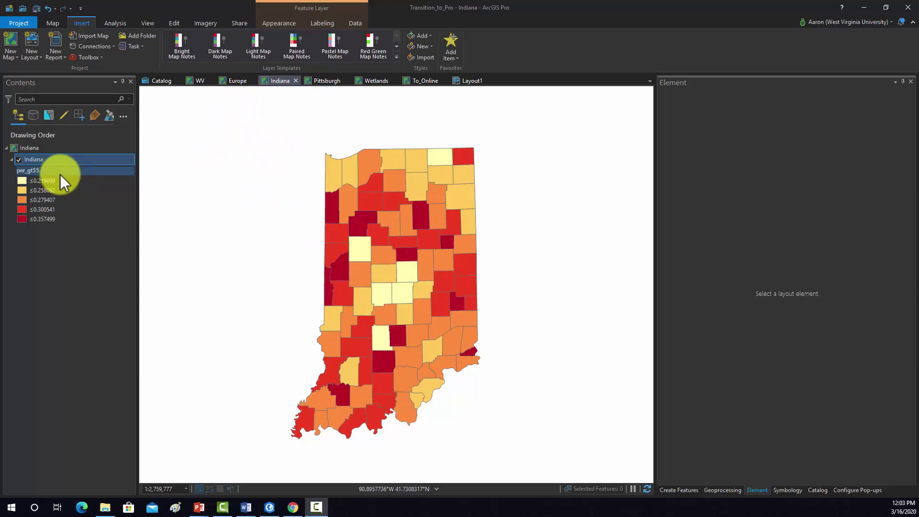
Step: Symbolize the Indiana counties by the Median Income field with a white-to-green colour ramp
right_click(33, 160)
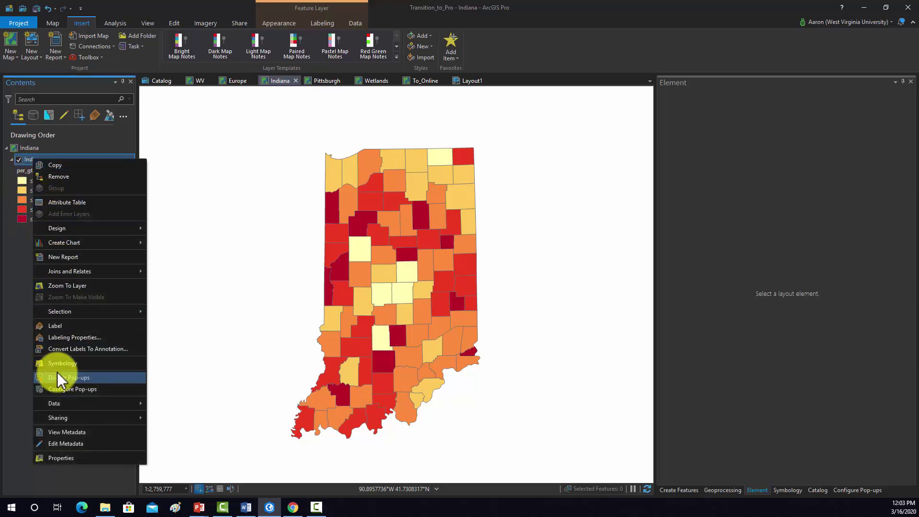
click(69, 363)
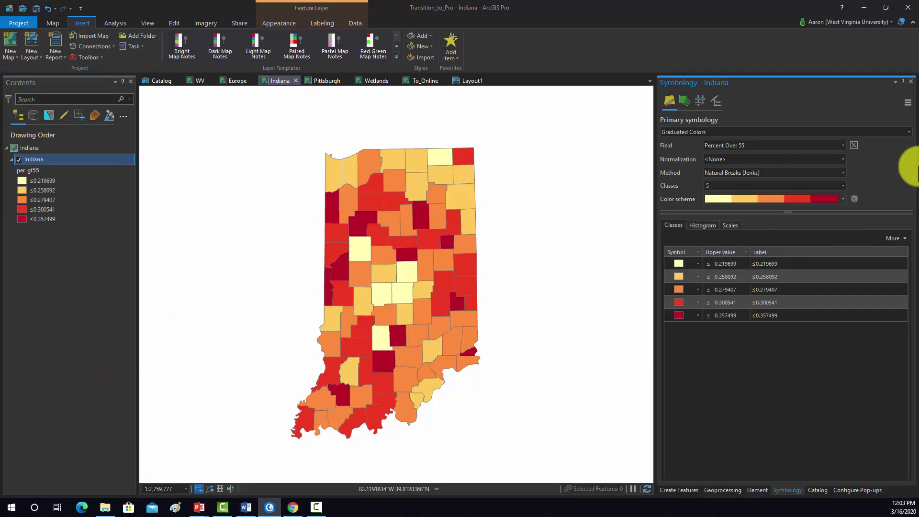
click(843, 146)
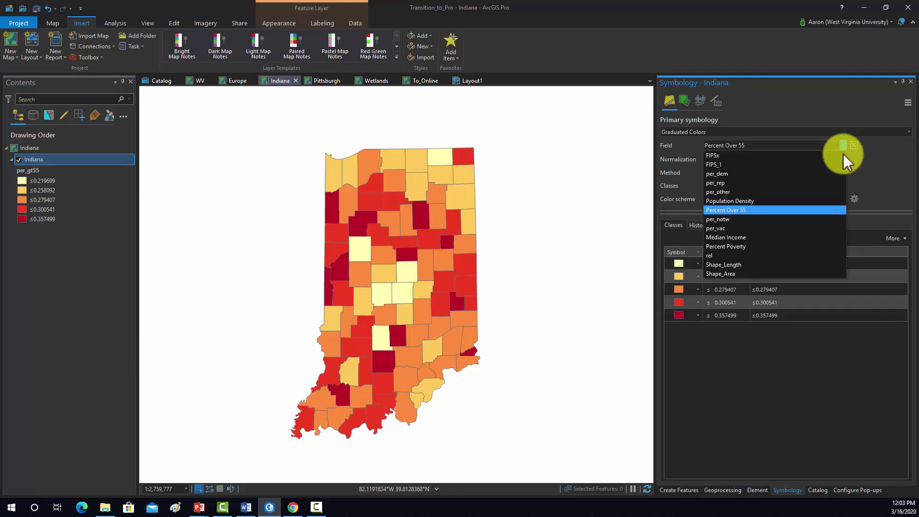
click(737, 237)
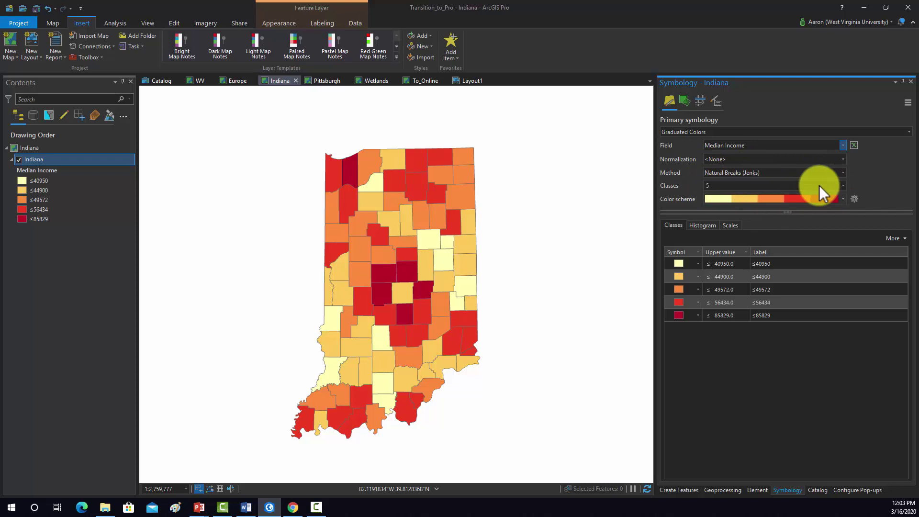
click(844, 199)
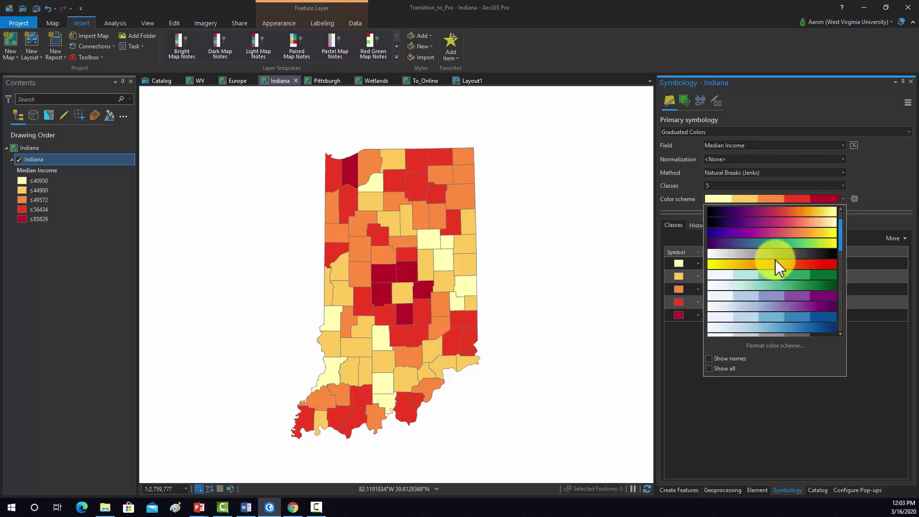
click(782, 271)
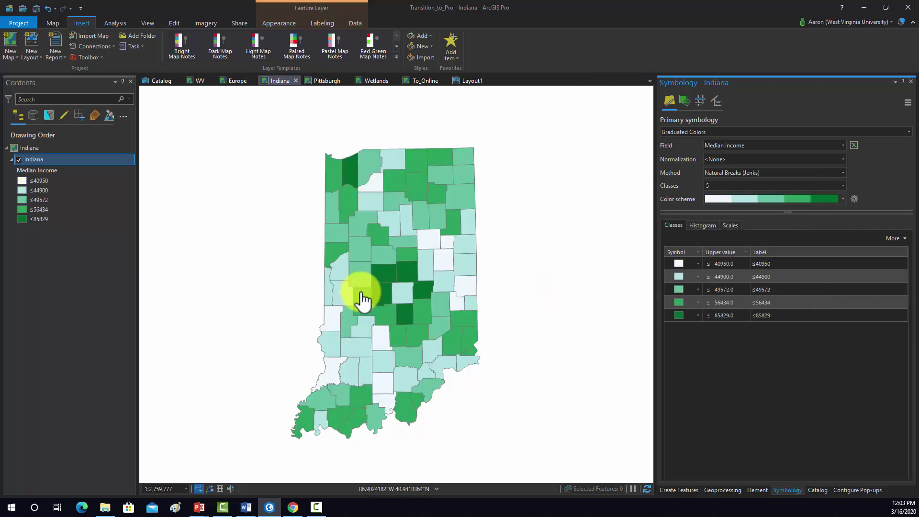
Step: Relabel the first two Median Income classes as dollar amounts with commas, starting at ≤$40,950
click(785, 266)
click(787, 263)
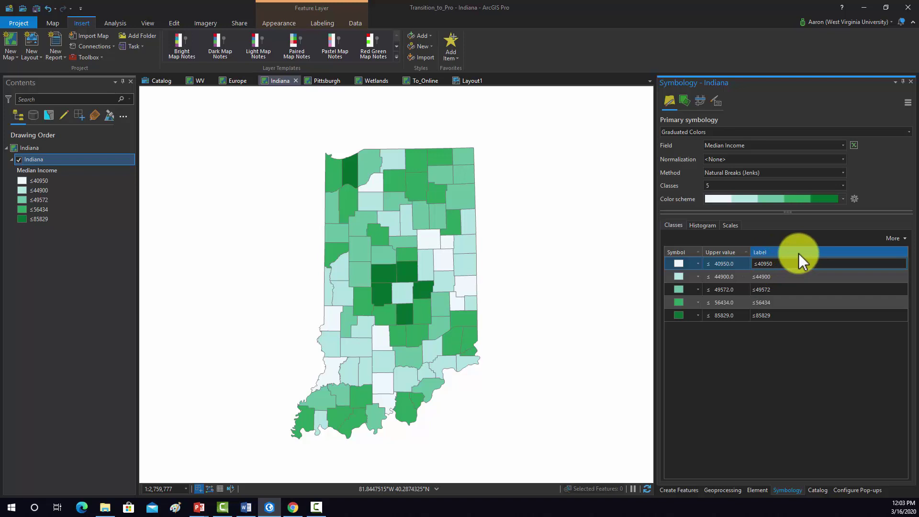
text($40,)
click(762, 276)
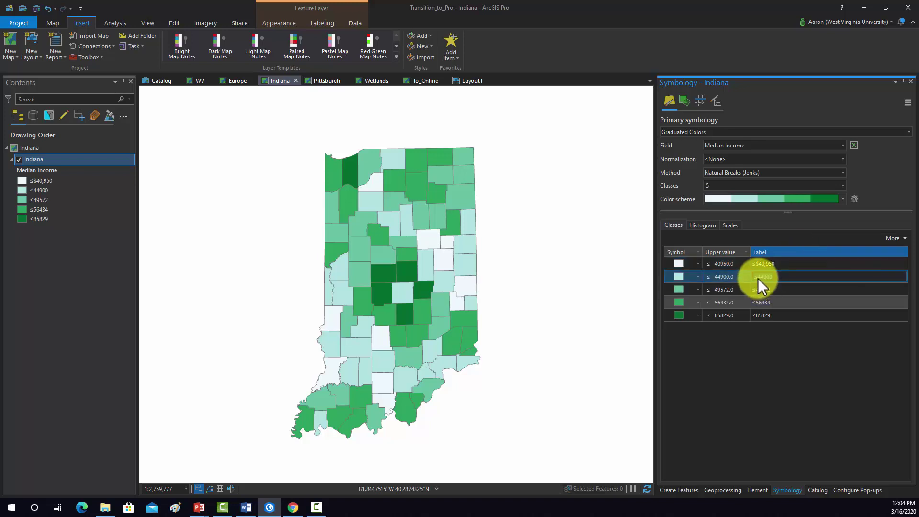
text($44)
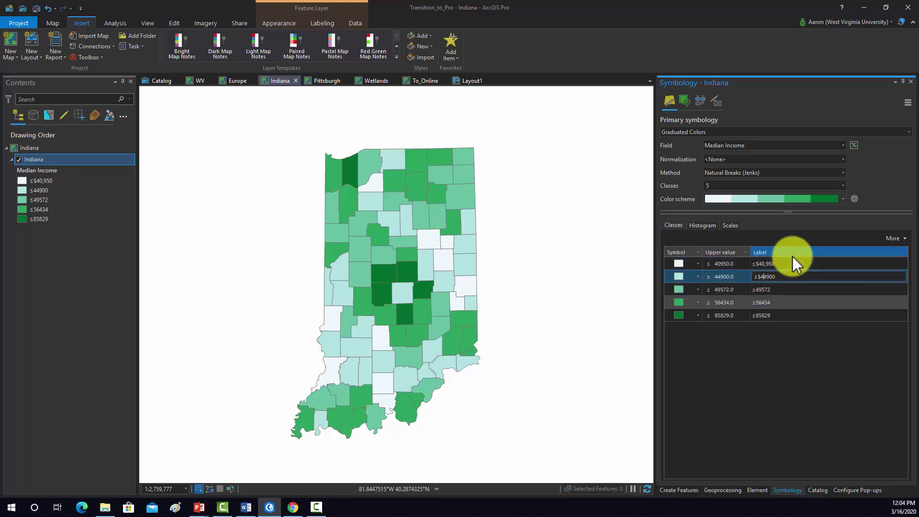
text(,)
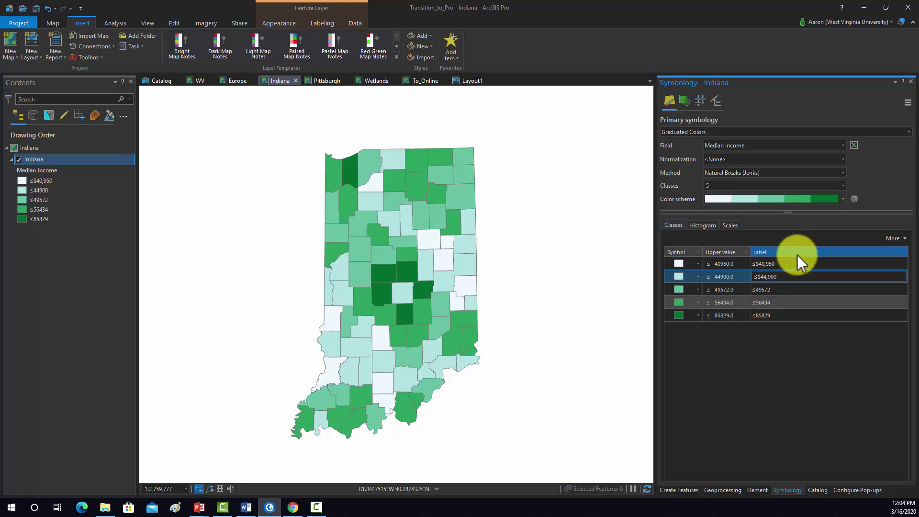
click(761, 289)
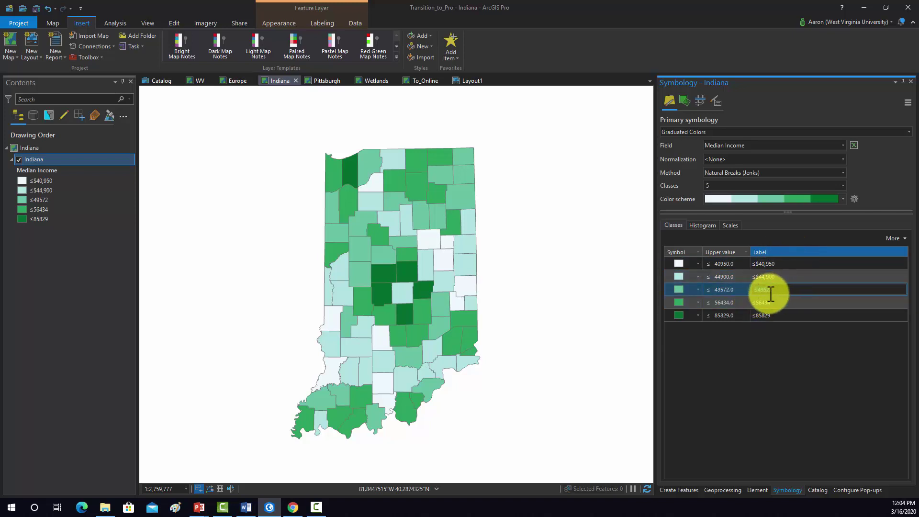
Step: Add dollar signs and commas to the remaining three class labels, up to ≤$85,829
text($)
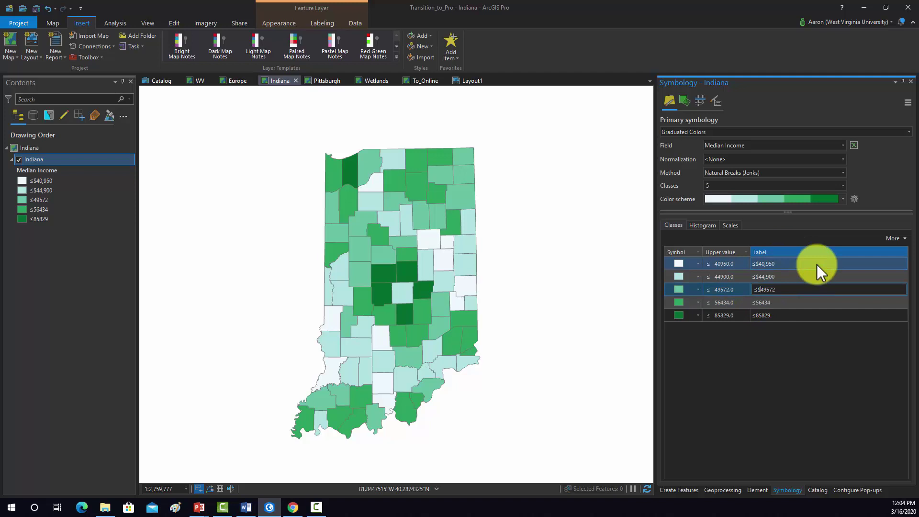
key(Right)
key(Right)
text(,)
click(761, 302)
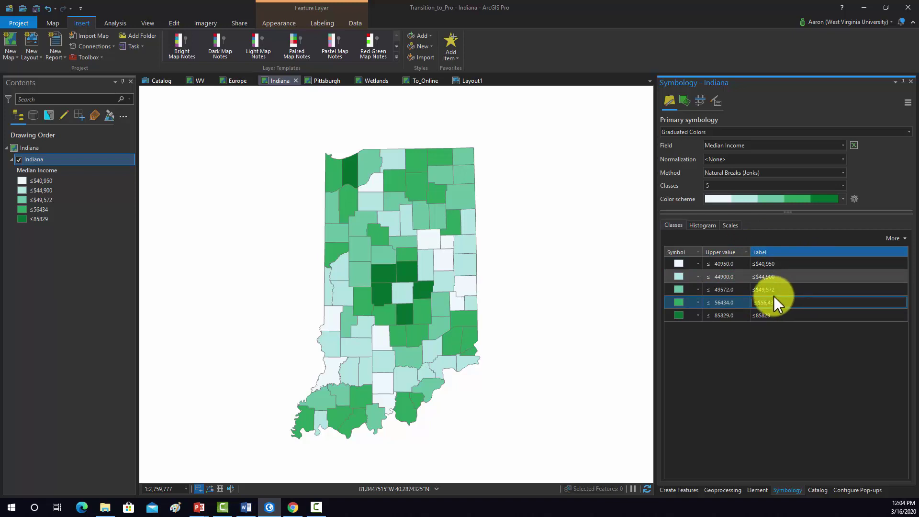
click(769, 315)
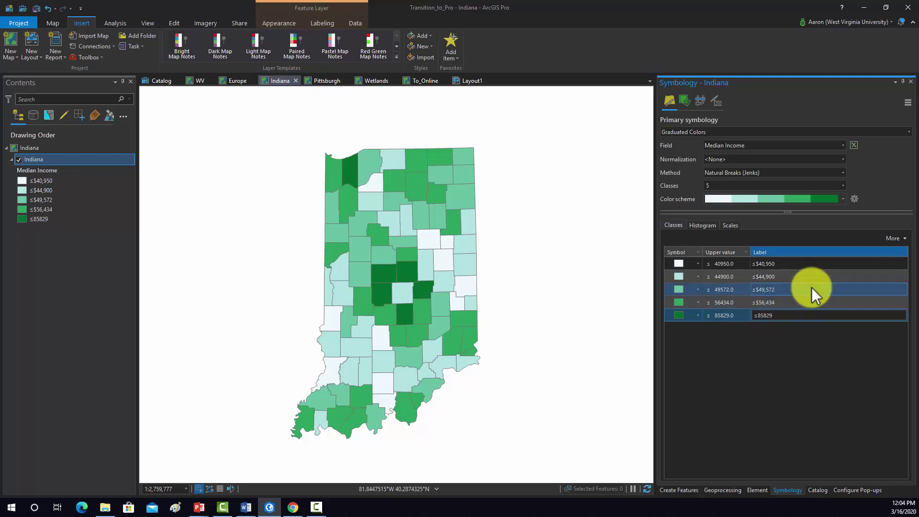
text($85,)
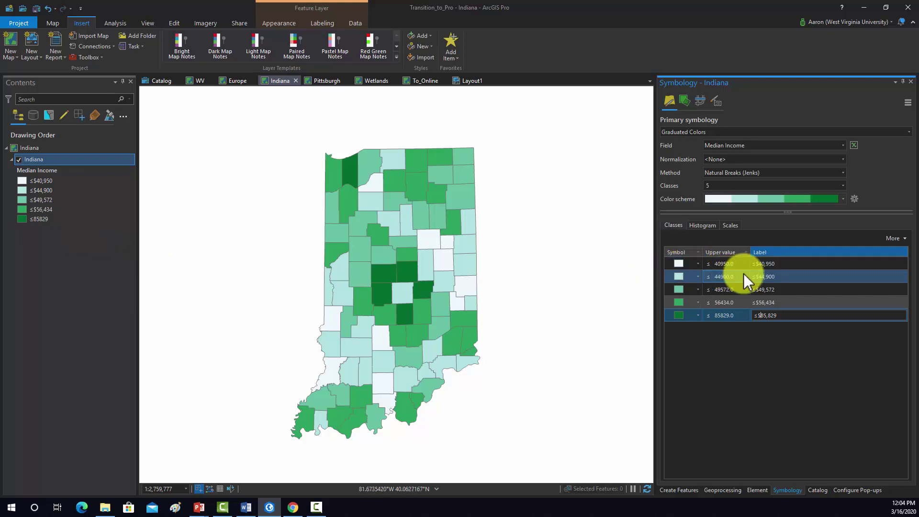
click(760, 275)
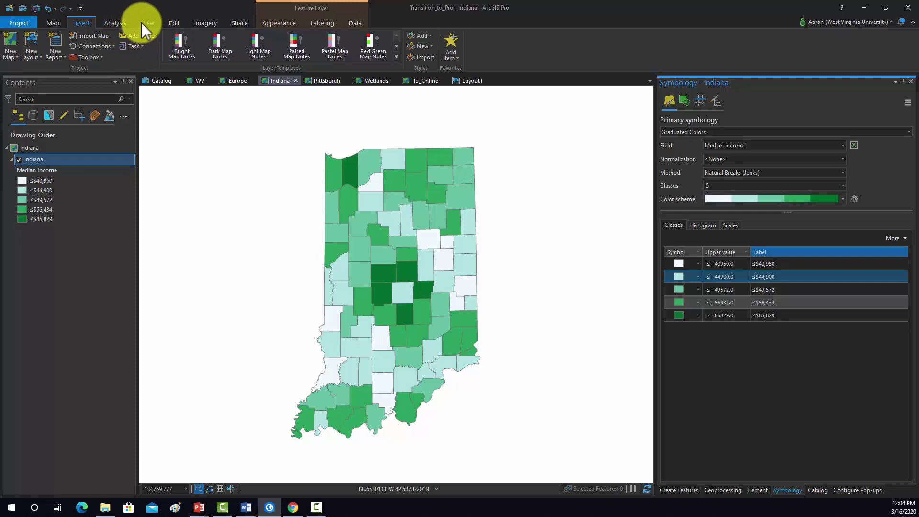
Step: Insert a Letter-size portrait layout, Layout2, and review its page setup properties
click(32, 57)
click(51, 108)
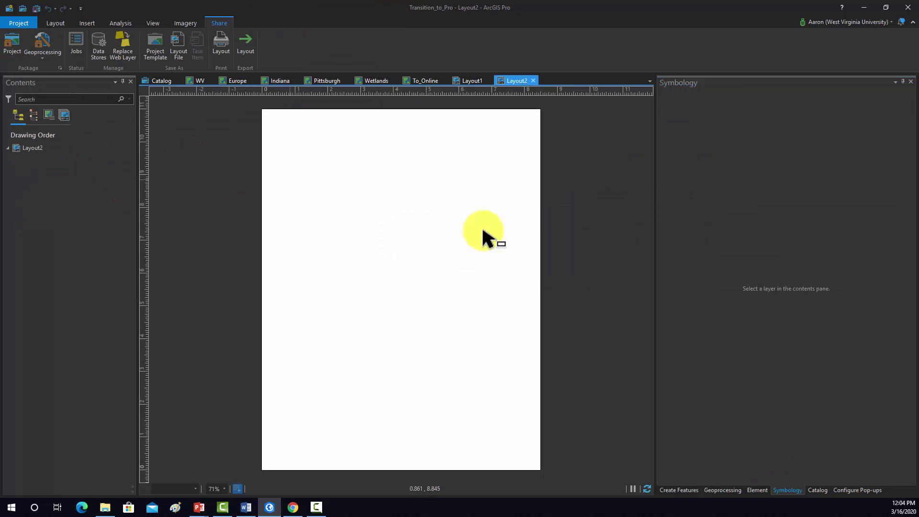
right_click(30, 150)
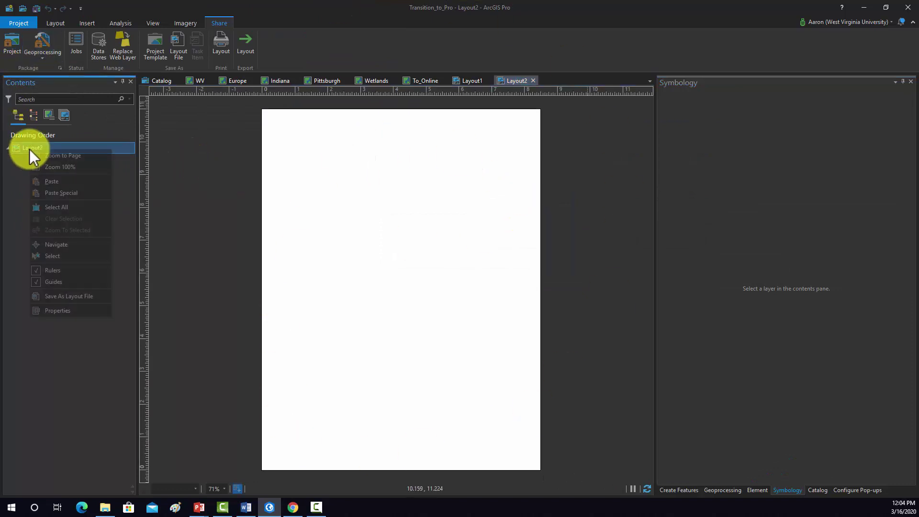
click(88, 312)
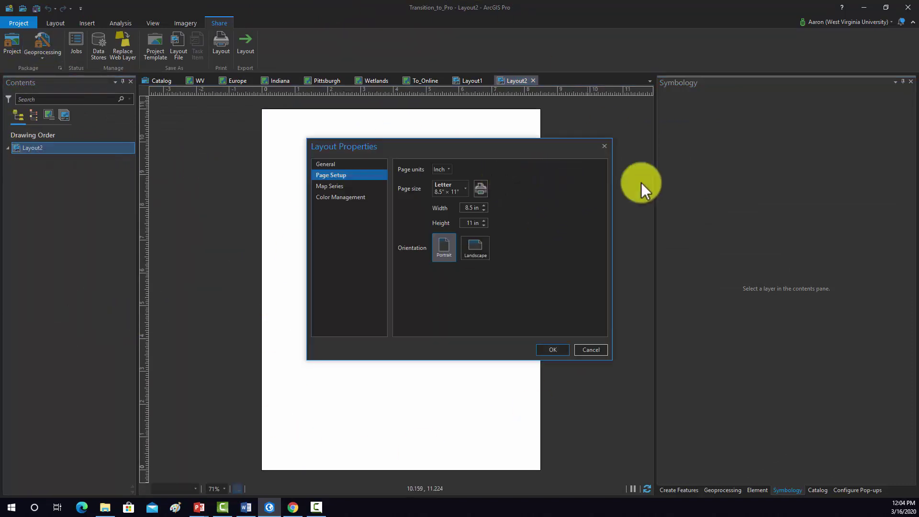
click(604, 146)
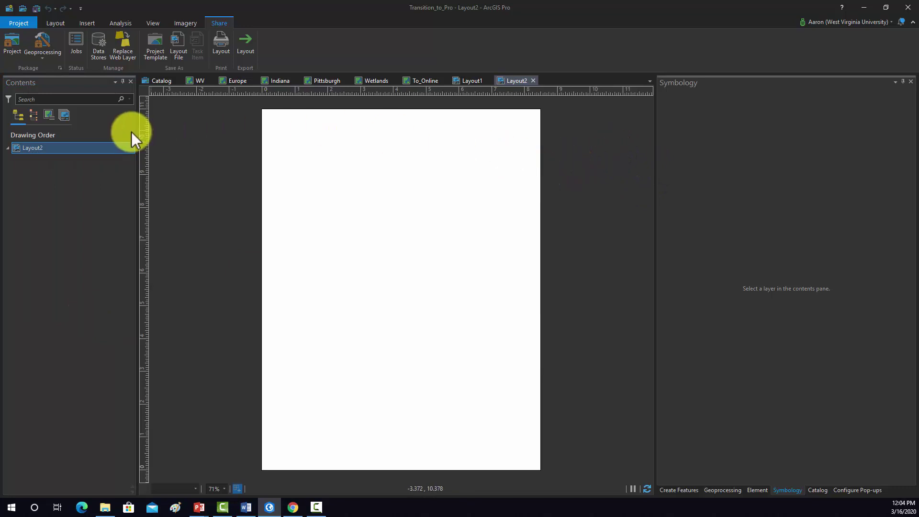
Step: Add a map frame showing the Indiana map, then resize and centre it on the page
click(84, 23)
click(174, 52)
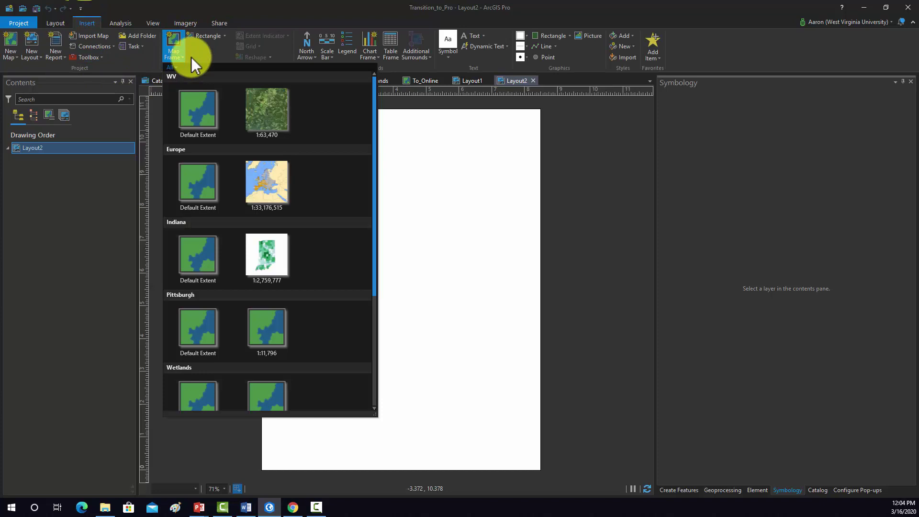
scroll(275, 275, down, 4)
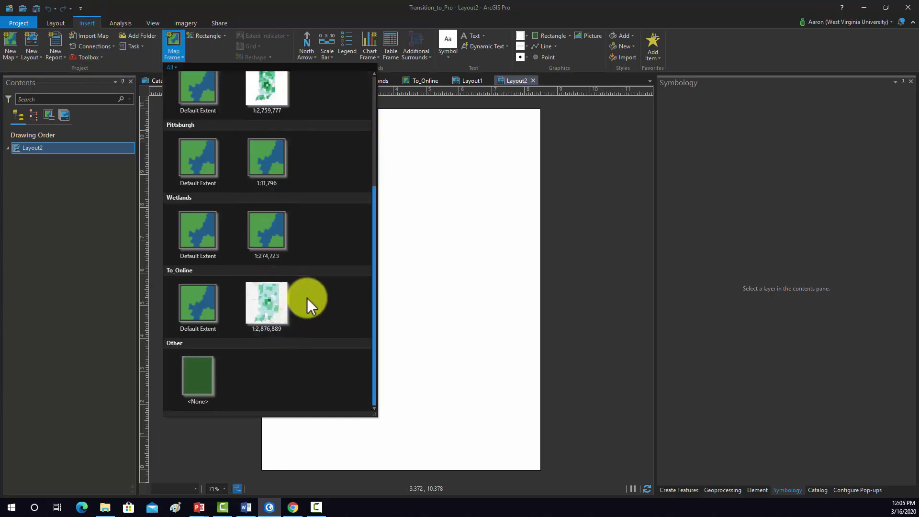
scroll(309, 288, up, 4)
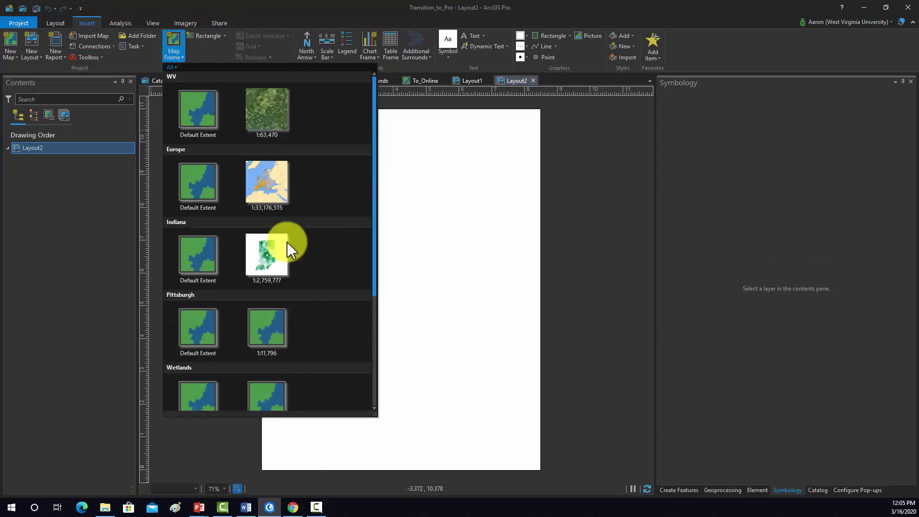
click(265, 263)
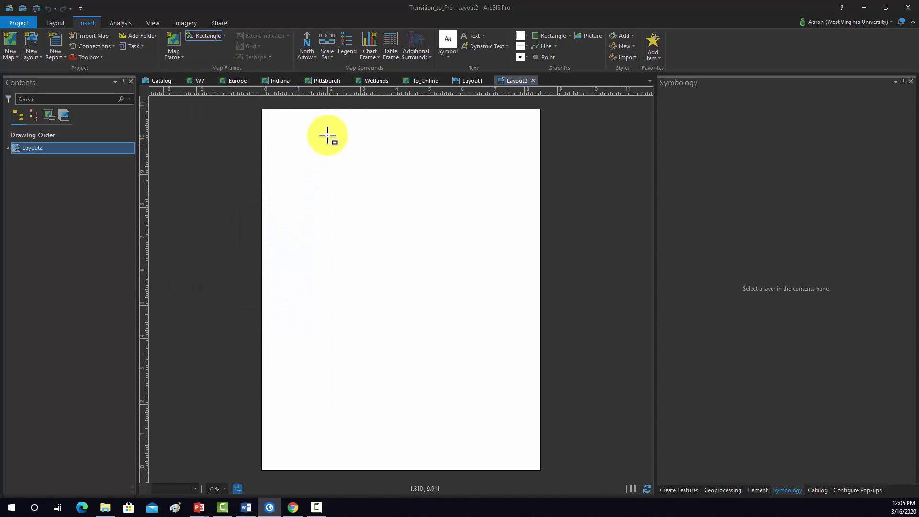
drag(285, 127, 521, 457)
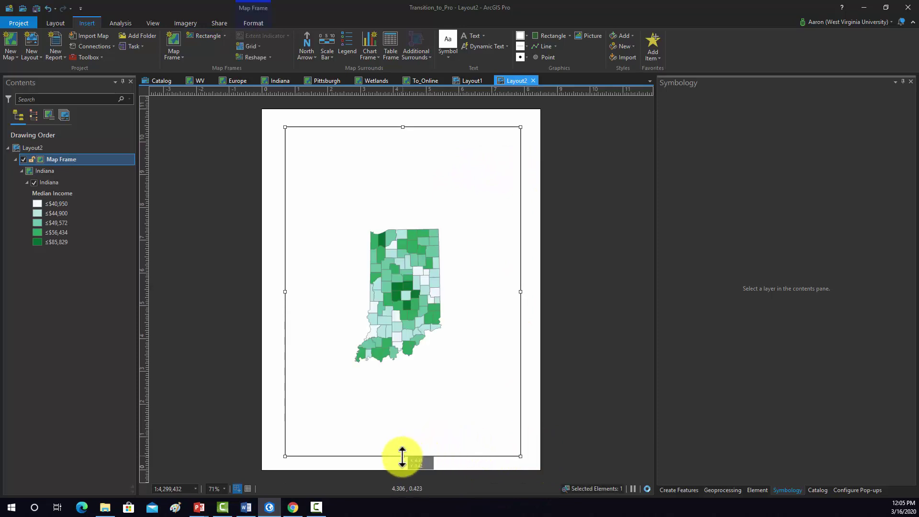
drag(403, 455, 402, 410)
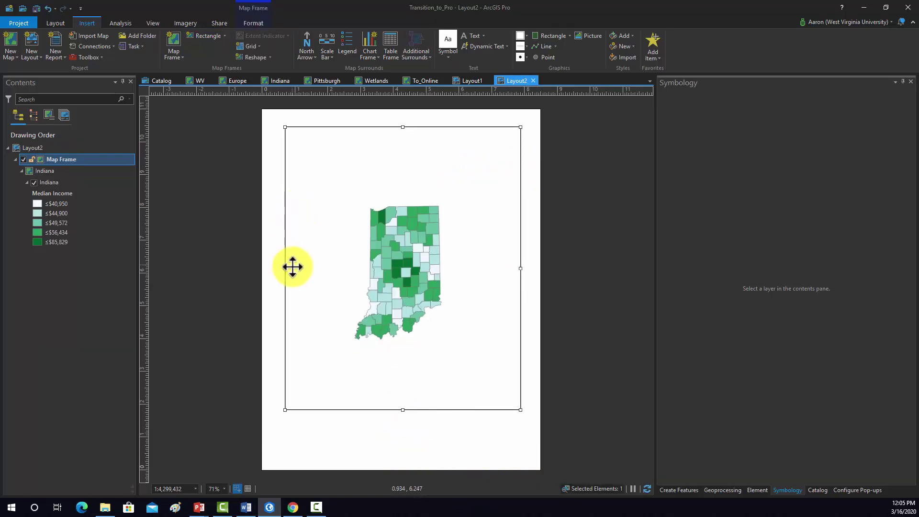
drag(284, 268, 275, 266)
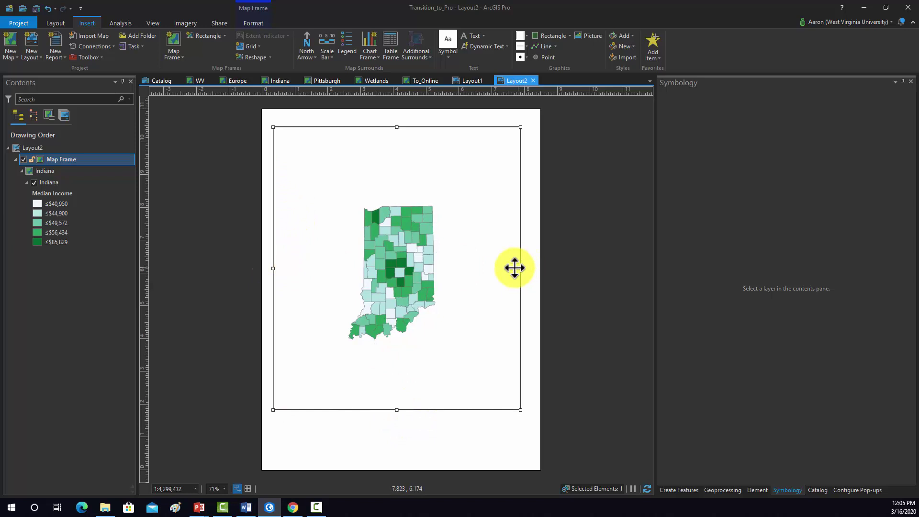
drag(514, 267, 470, 273)
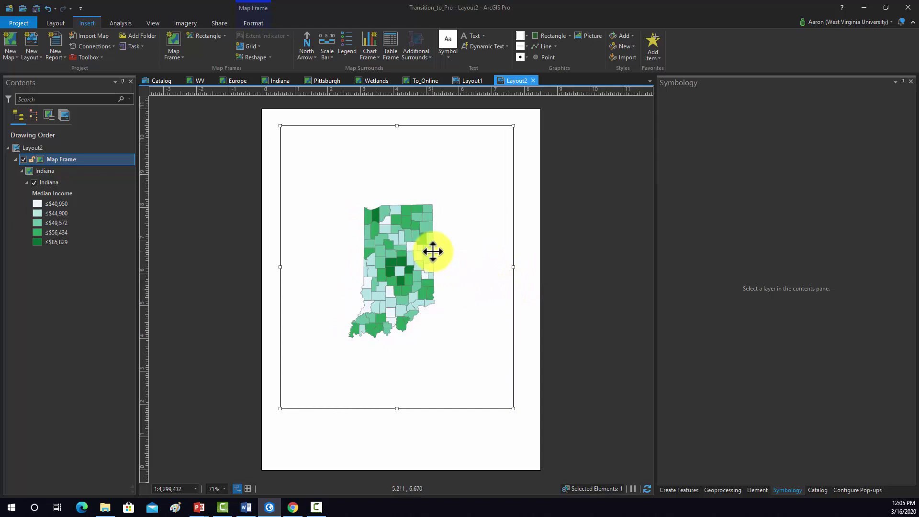
Step: Zoom in on Indiana inside the activated map frame
right_click(383, 257)
click(402, 263)
scroll(395, 288, up, 3)
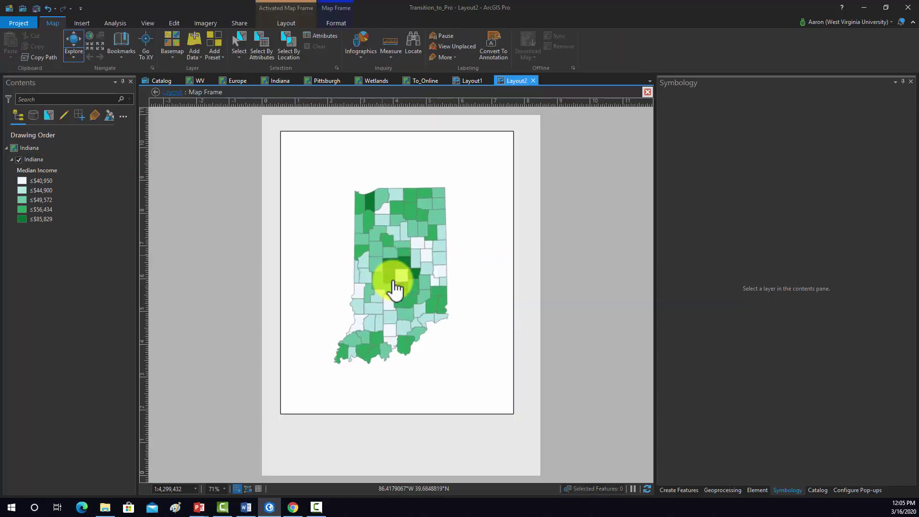
scroll(393, 282, up, 1)
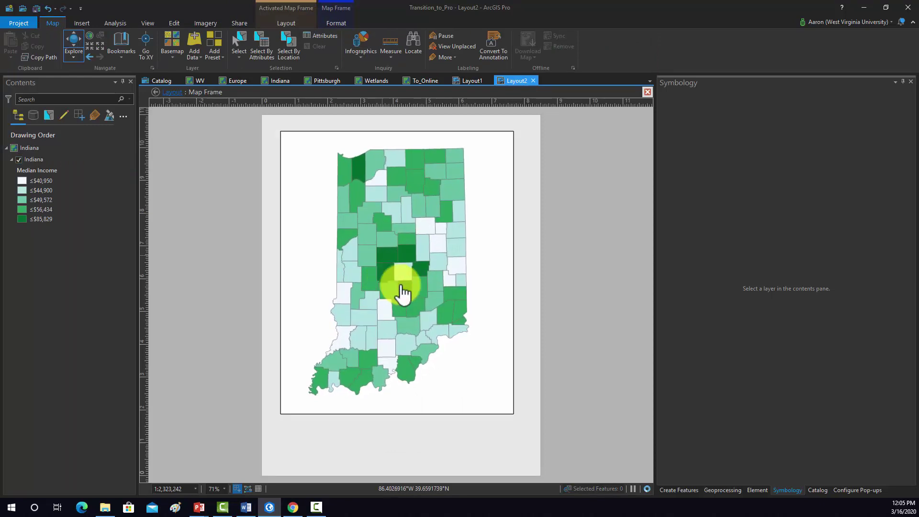
scroll(390, 306, up, 1)
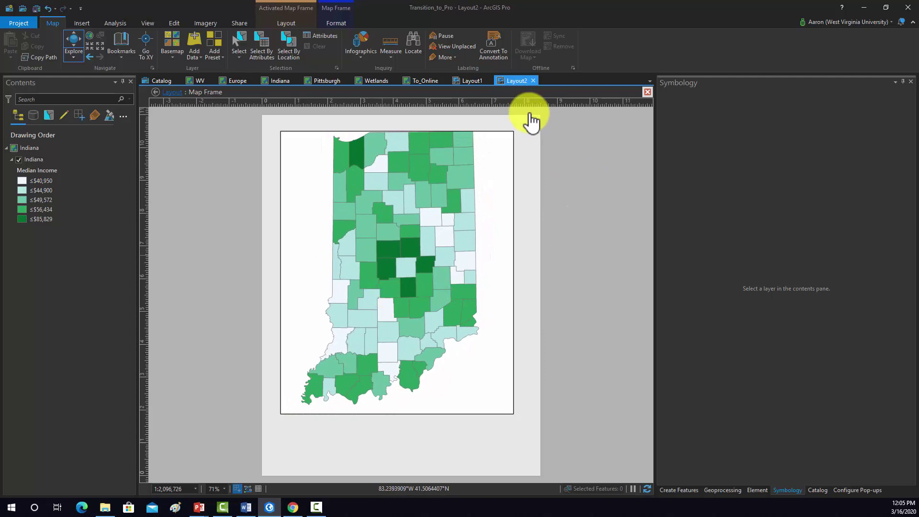
click(649, 92)
Step: Stretch the map frame nearly full page height and reposition Indiana within it
drag(397, 408, 396, 454)
drag(398, 125, 396, 120)
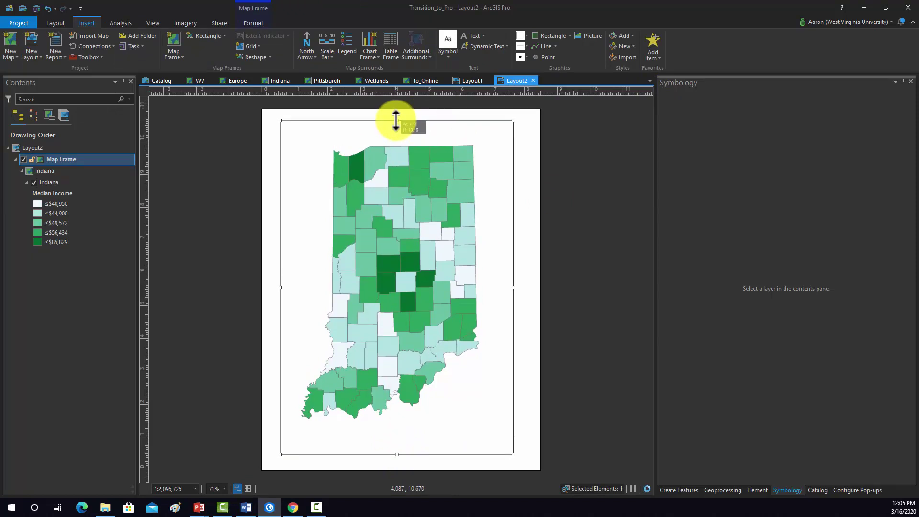
right_click(400, 165)
click(420, 172)
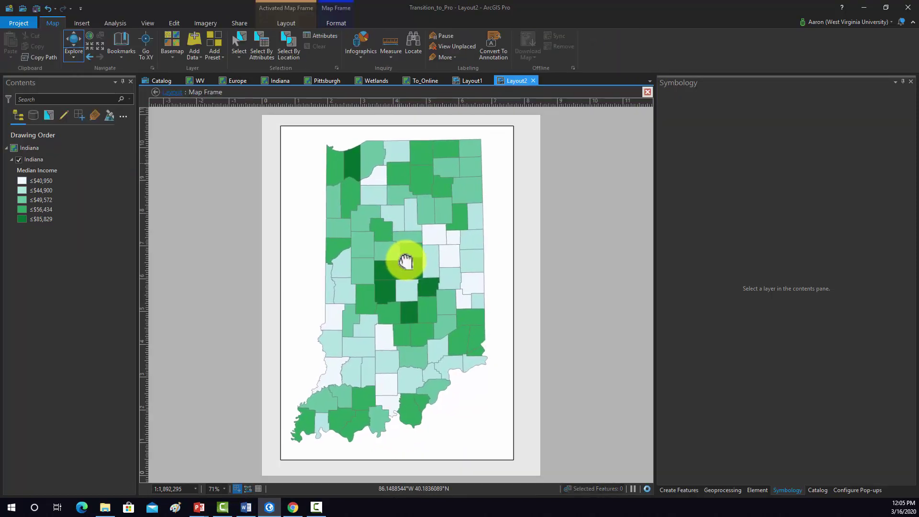
click(648, 92)
click(424, 281)
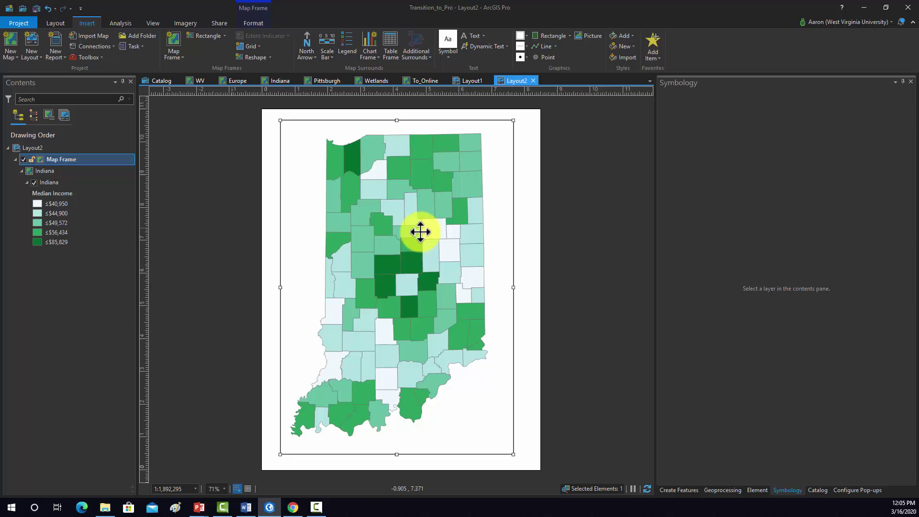
Step: Set the map frame's border colour to No color in Format Map Frame
double_click(52, 161)
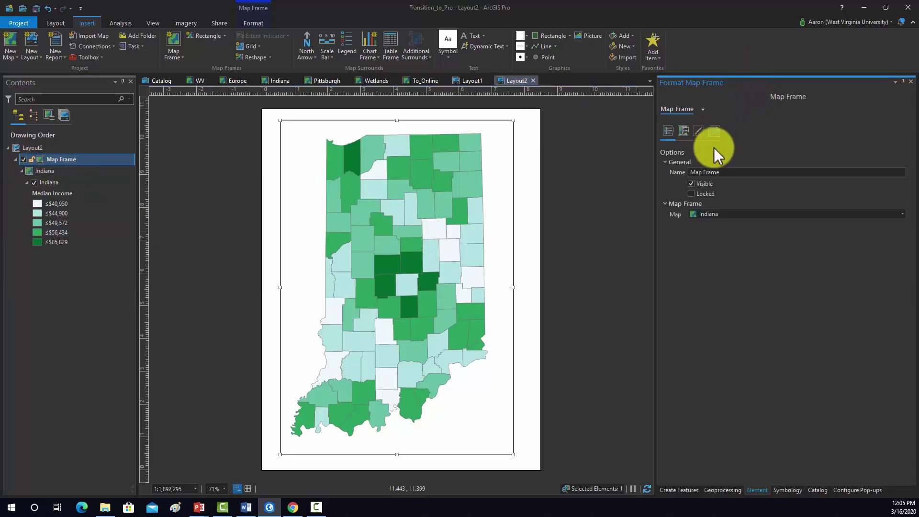
click(715, 131)
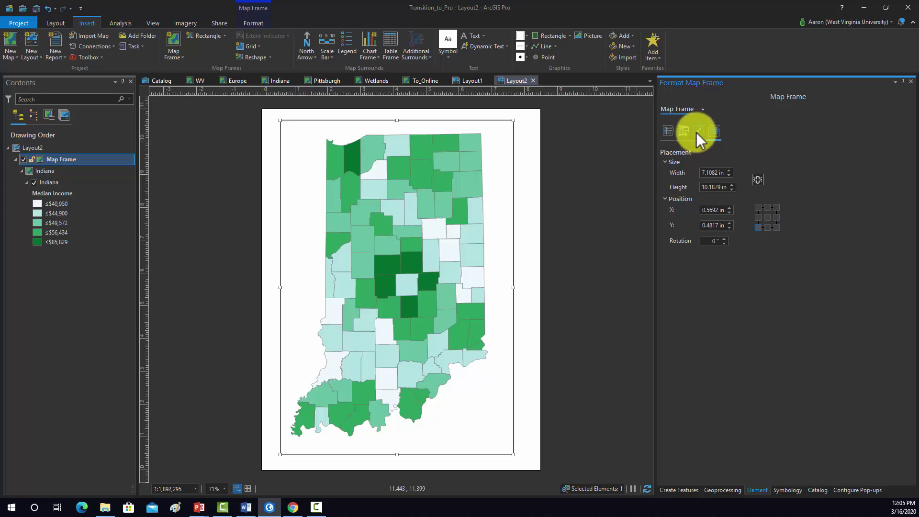
click(698, 132)
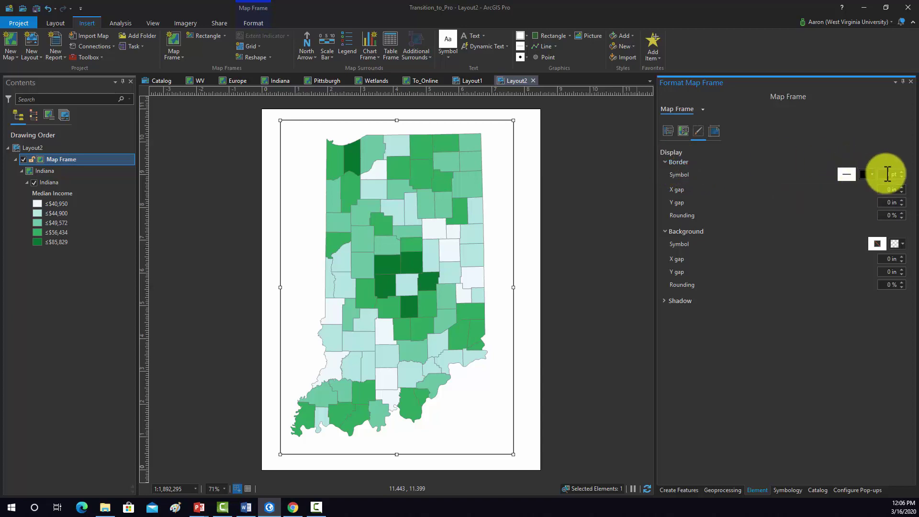
click(870, 177)
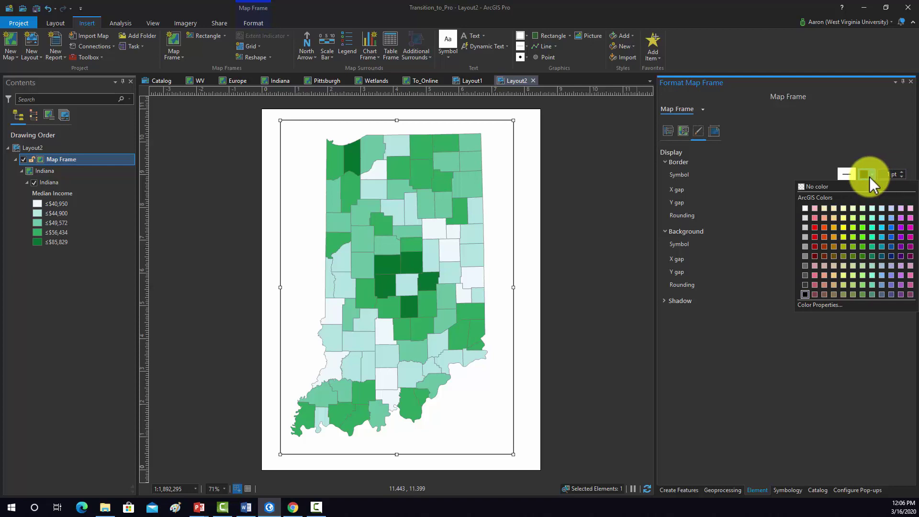
click(825, 186)
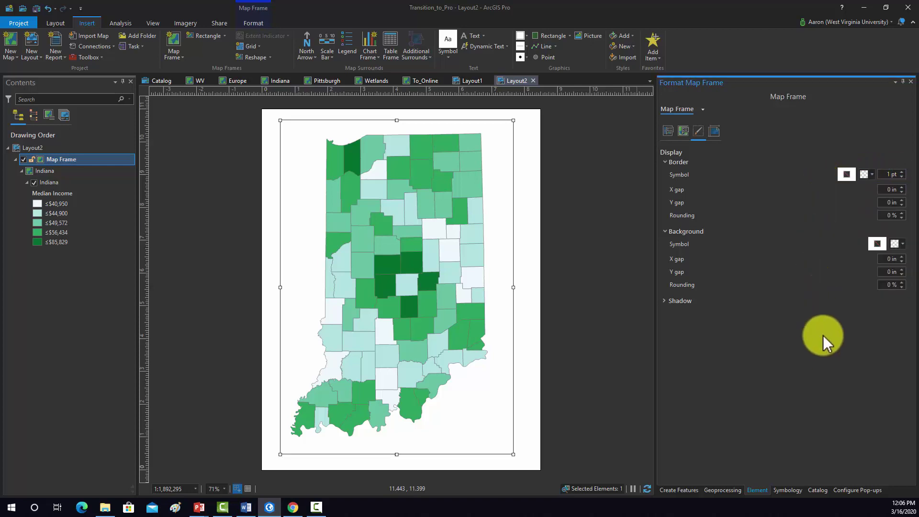
click(545, 400)
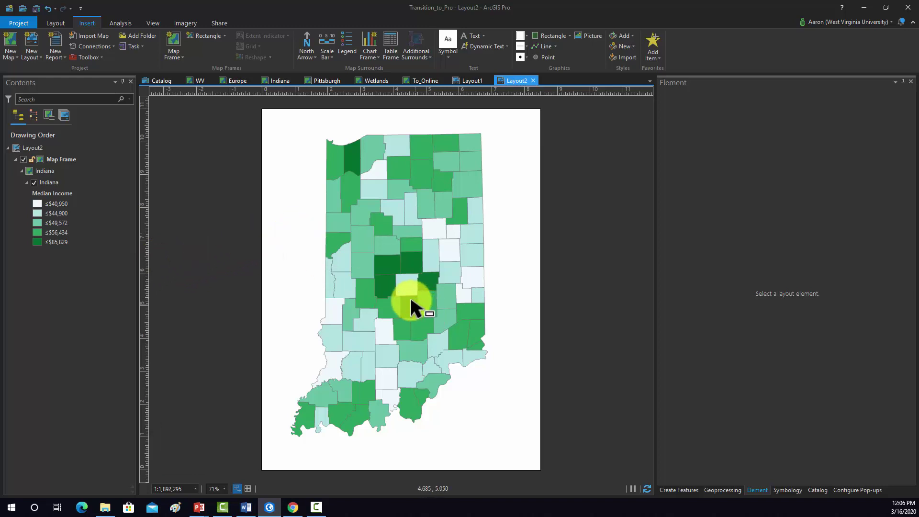
Step: Insert a legend box at the lower right of the layout page
click(354, 310)
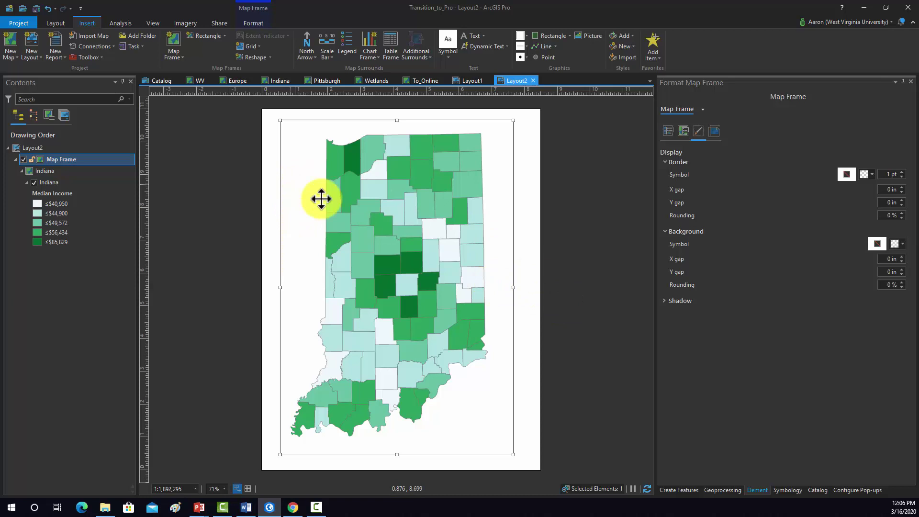
click(345, 37)
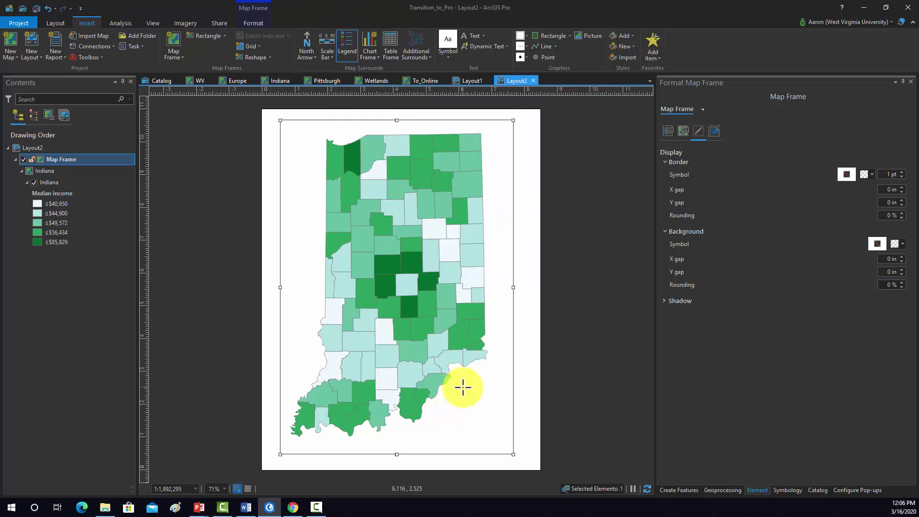
drag(462, 387, 525, 460)
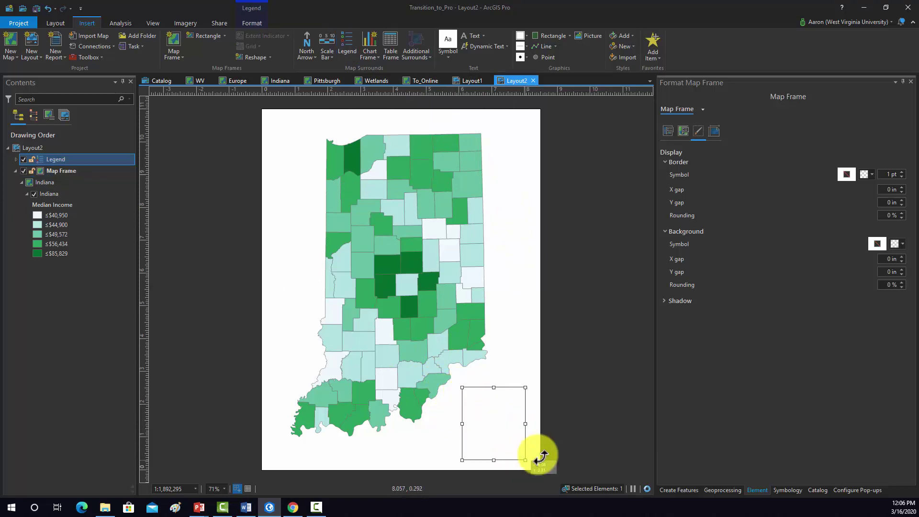
click(595, 405)
click(508, 426)
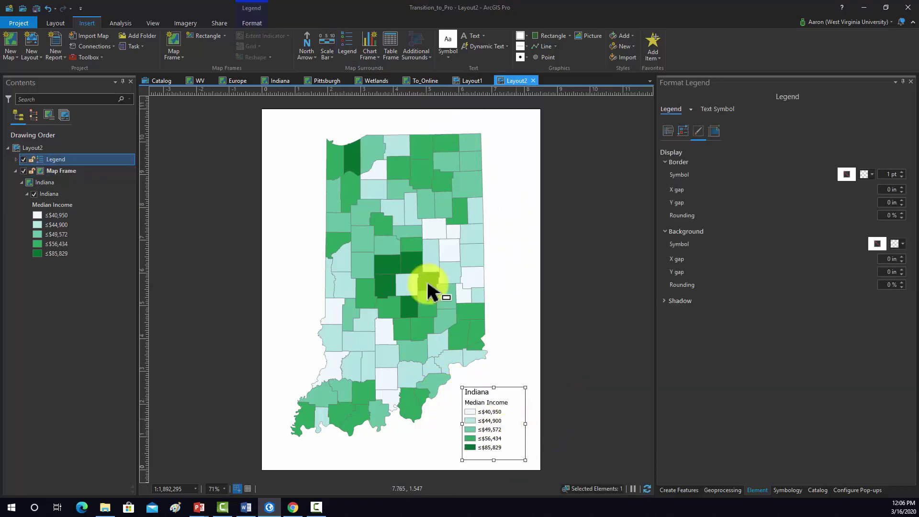
Step: Hide the Indiana layer name in the legend, keeping the Median Income heading
click(15, 159)
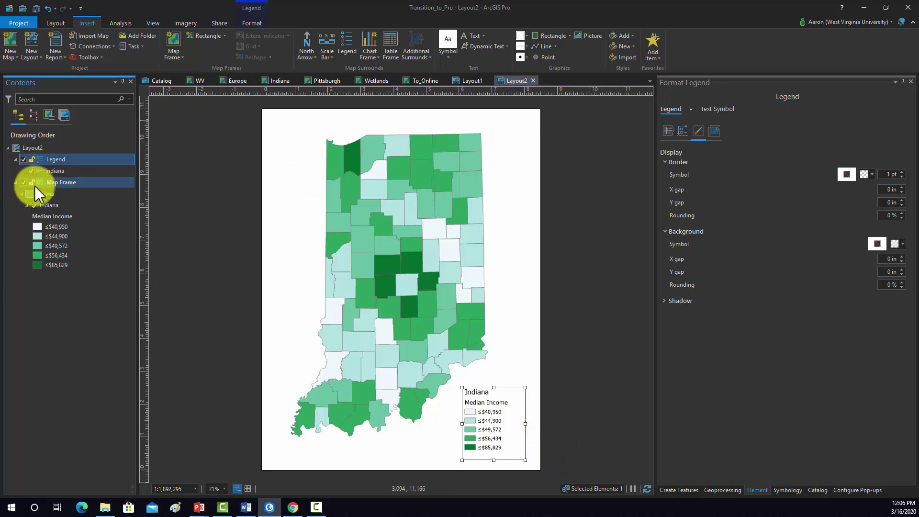
click(47, 171)
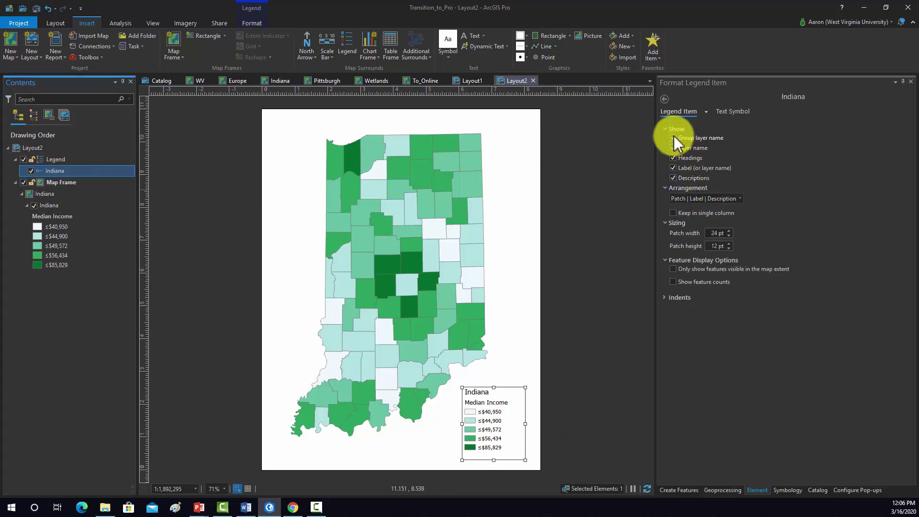
click(673, 148)
click(674, 157)
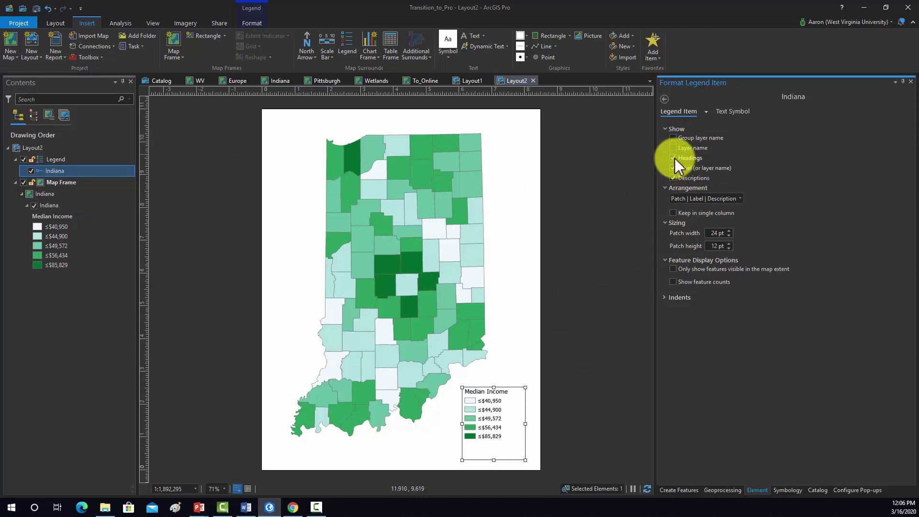
click(563, 390)
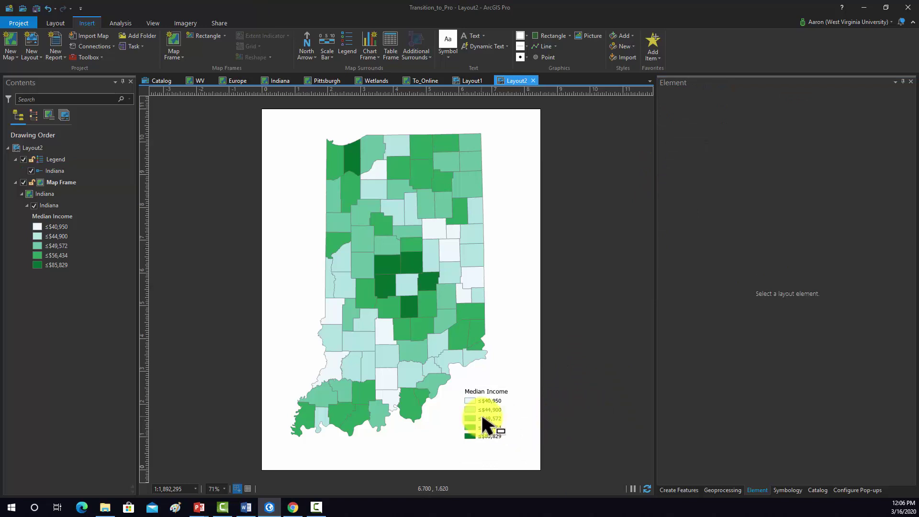
click(493, 422)
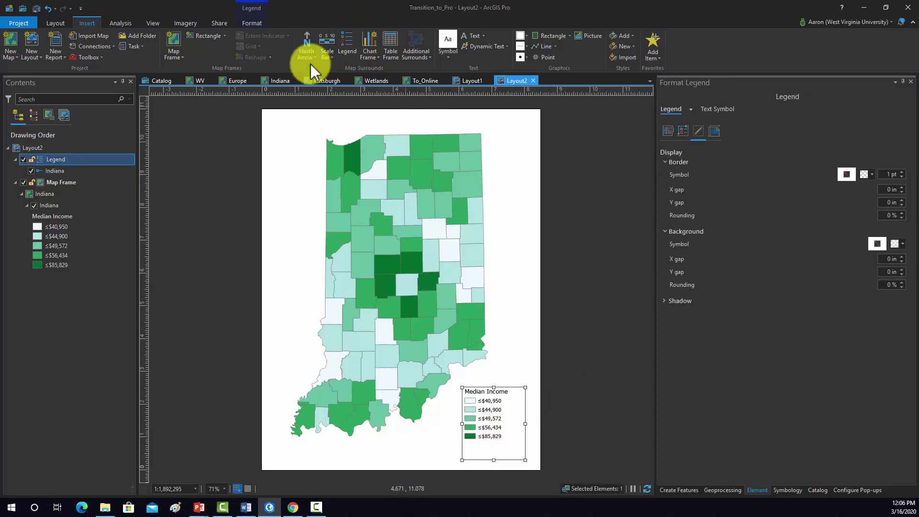
Step: Set the legend text size to 18 pt and move the legend slightly up
click(250, 23)
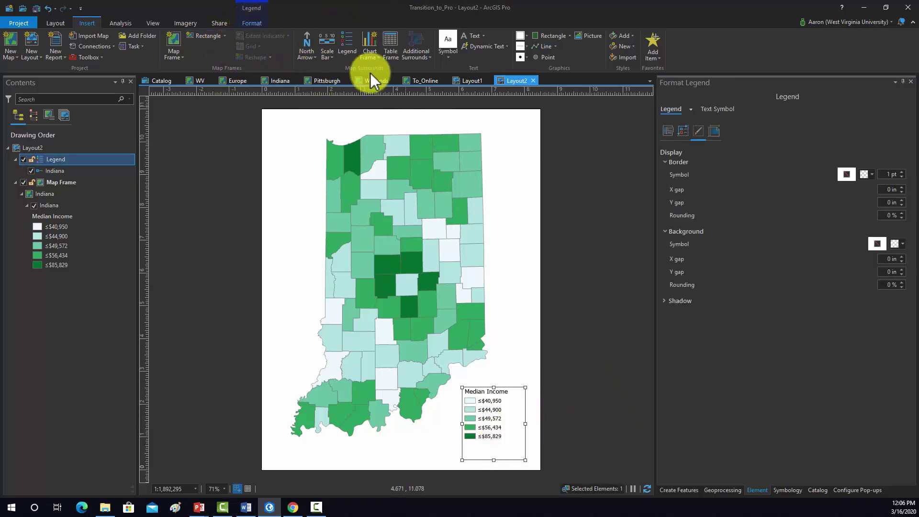
click(444, 42)
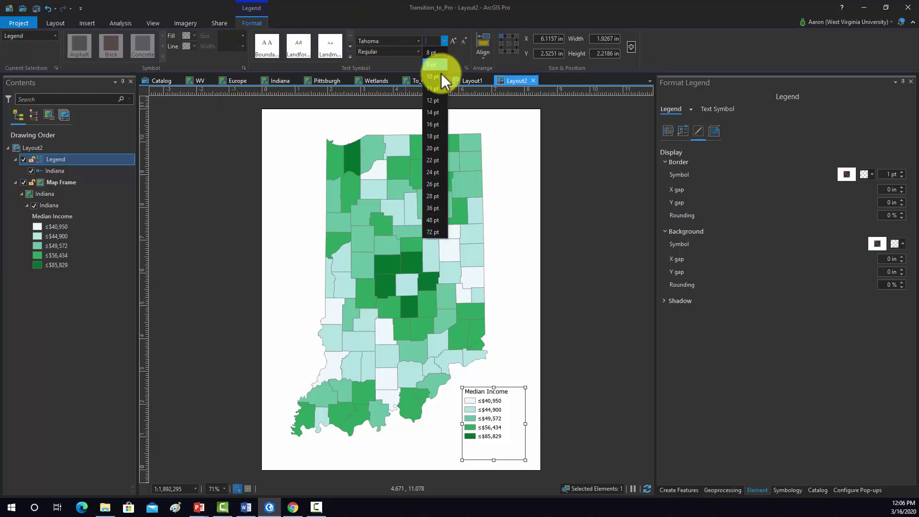
click(433, 125)
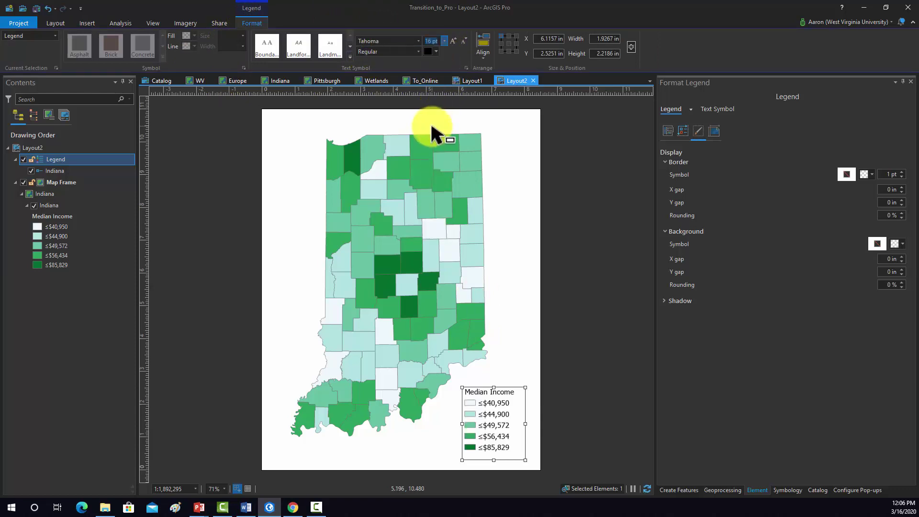
click(444, 42)
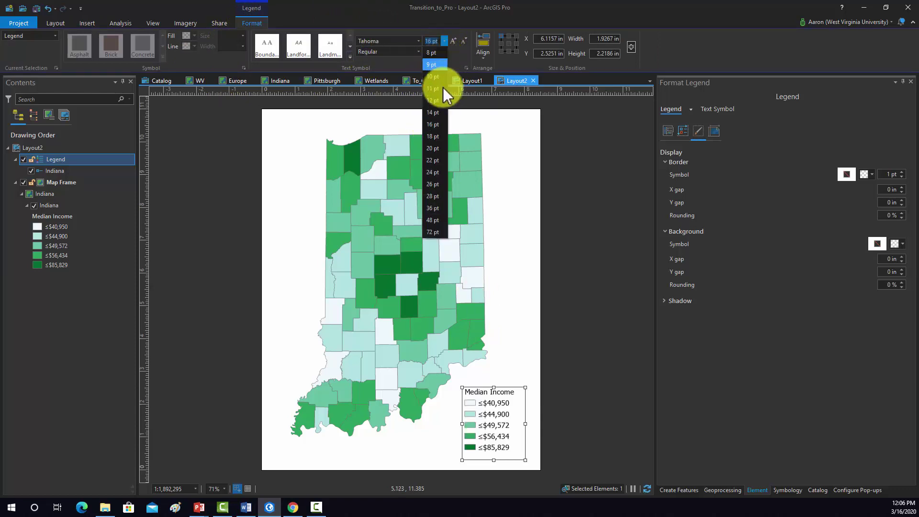
click(437, 135)
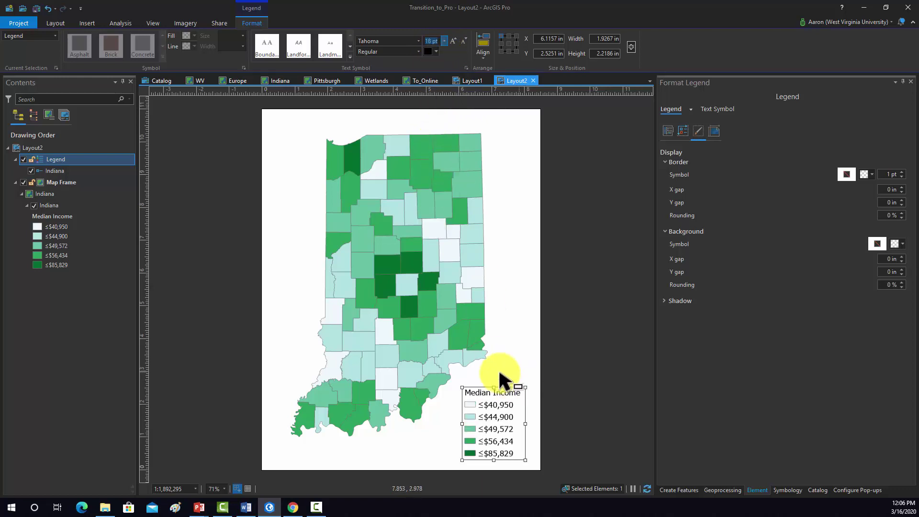
drag(495, 408, 494, 405)
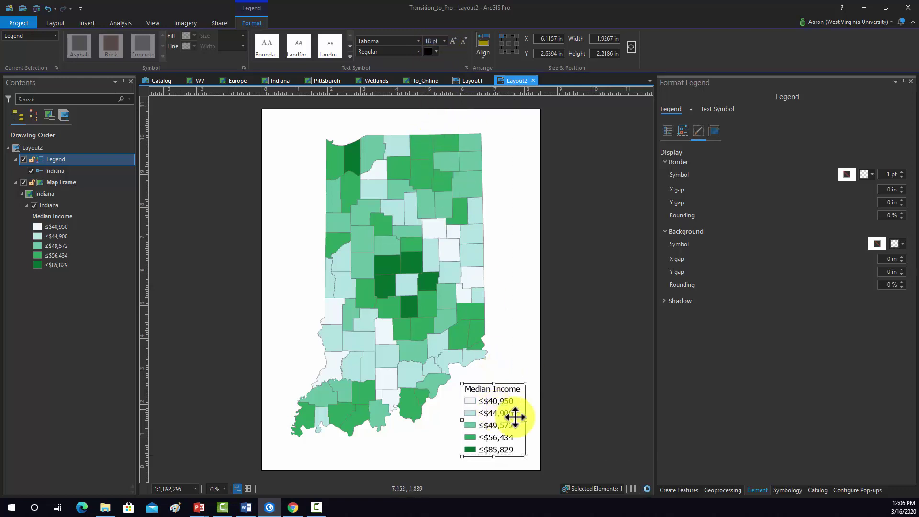
click(568, 412)
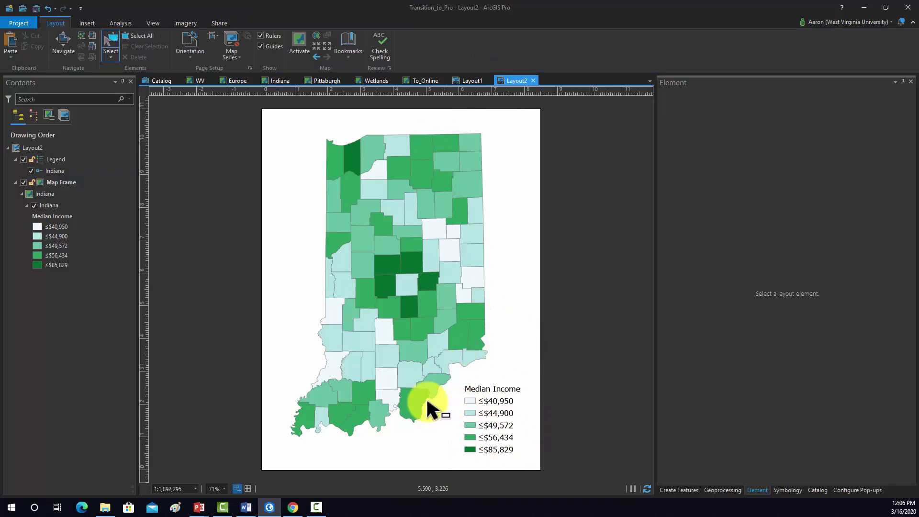
click(493, 423)
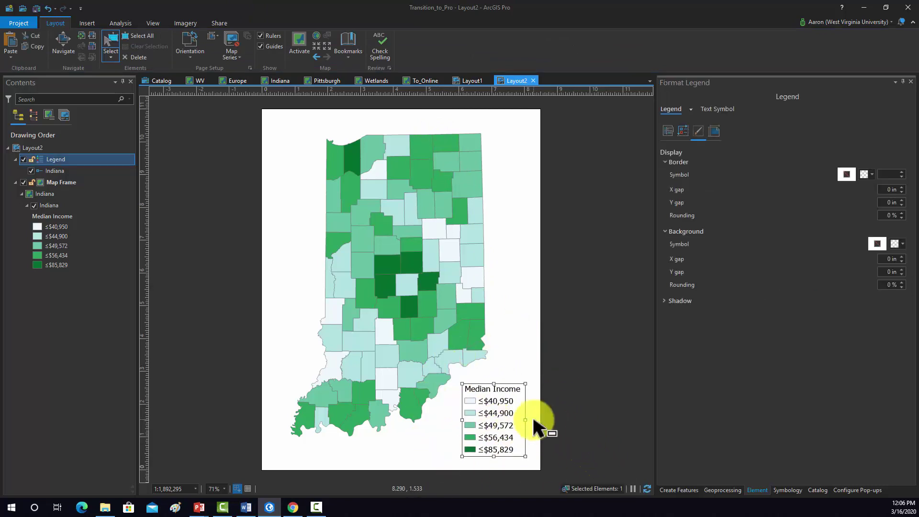
Step: Convert the Median Income legend to graphics and select the resulting group
right_click(481, 423)
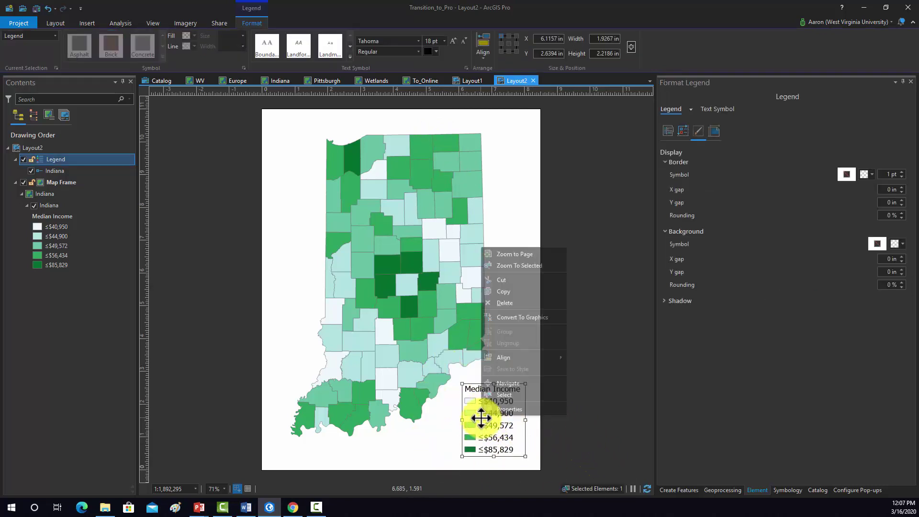
click(515, 315)
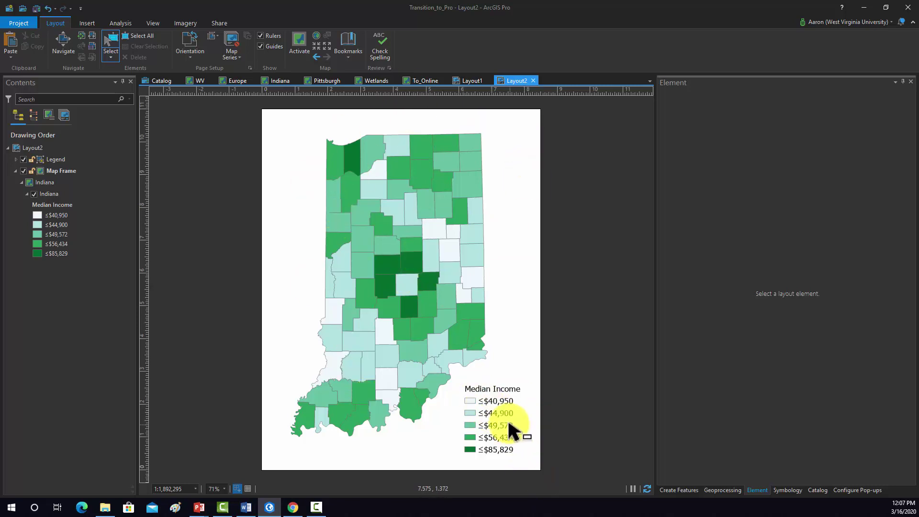
click(502, 431)
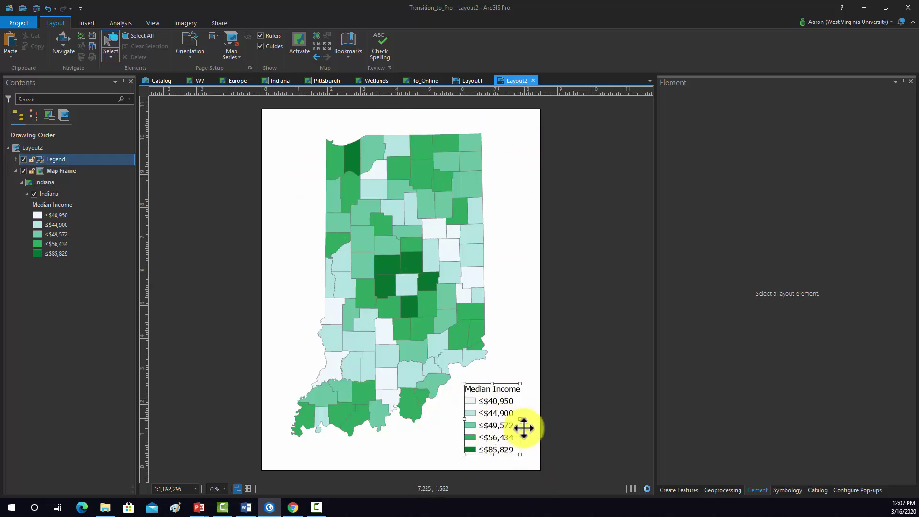
Step: Ungroup the legend graphics and select the Median Income heading
right_click(502, 419)
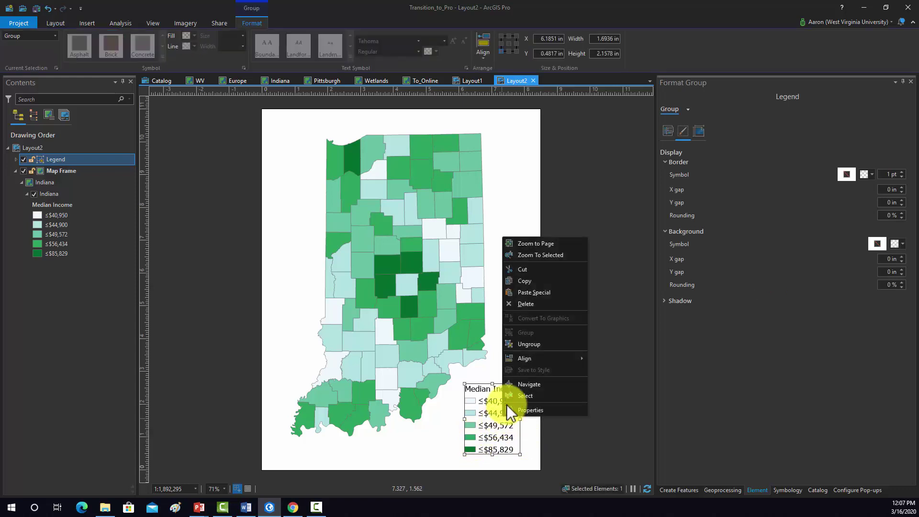
click(529, 345)
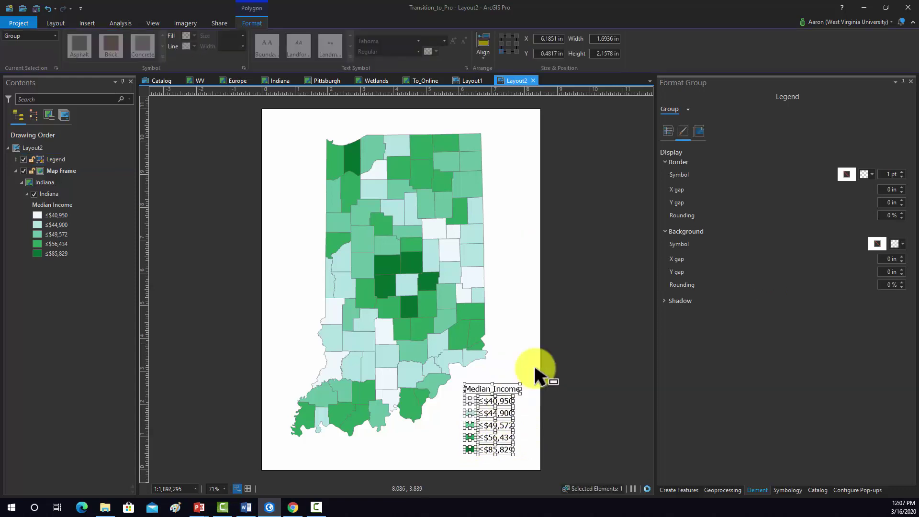
click(584, 407)
click(493, 390)
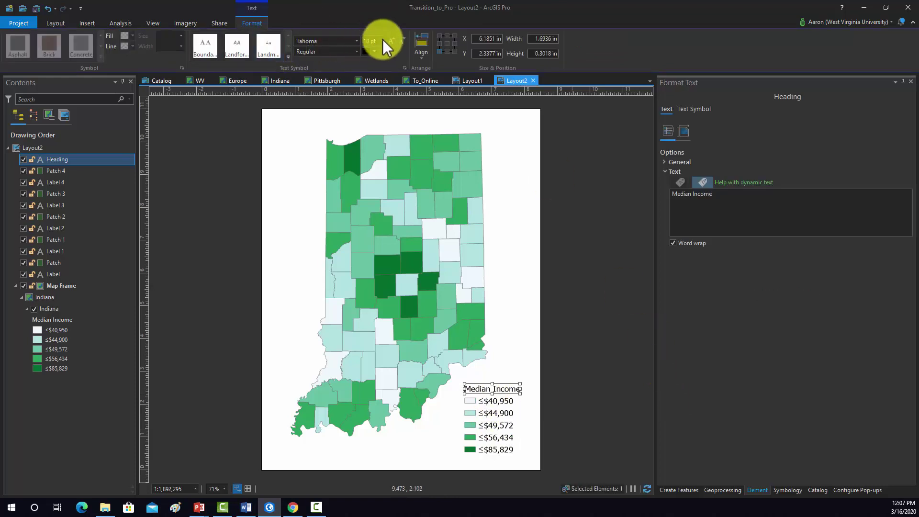
Step: Make the Median Income heading 22 pt bold and shift it slightly left
click(382, 40)
click(372, 160)
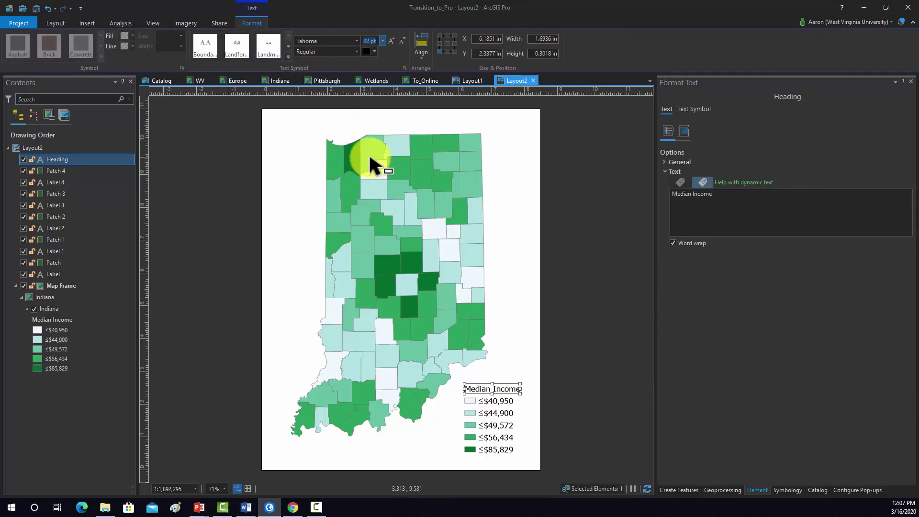
click(357, 52)
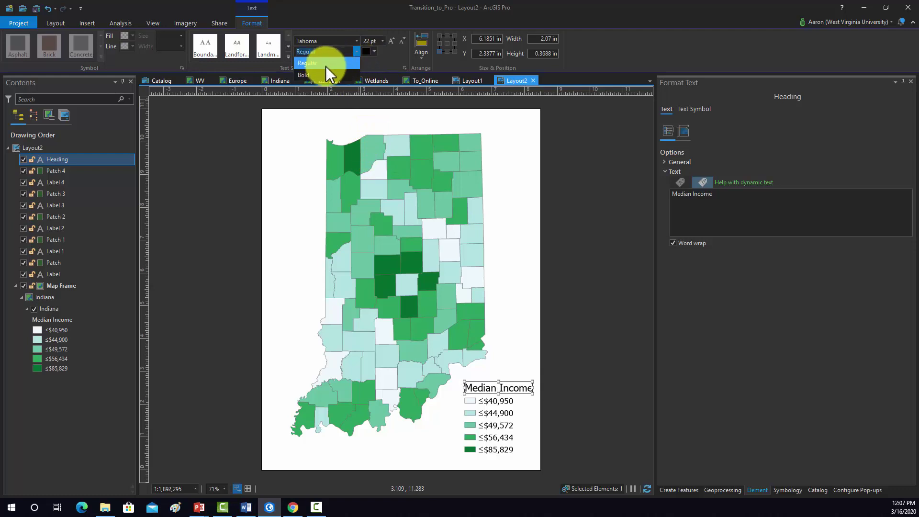
click(326, 66)
click(503, 388)
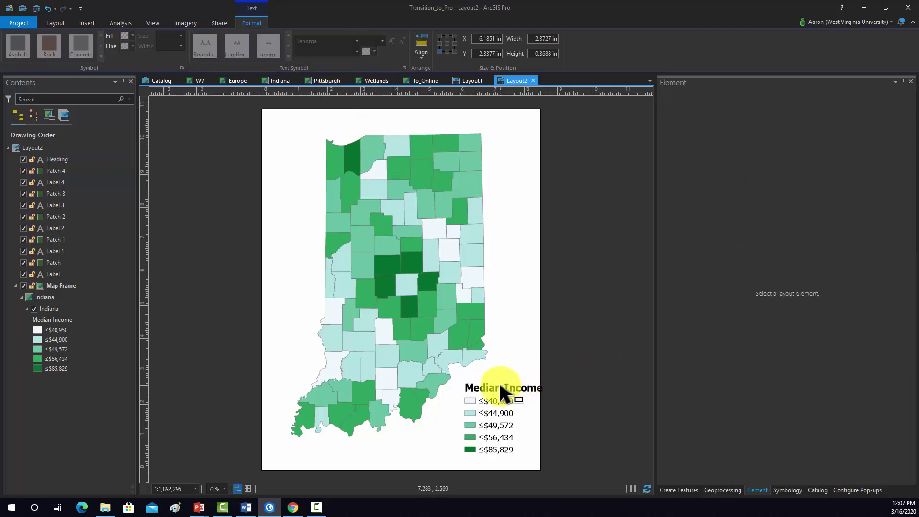
drag(503, 389, 490, 385)
click(580, 383)
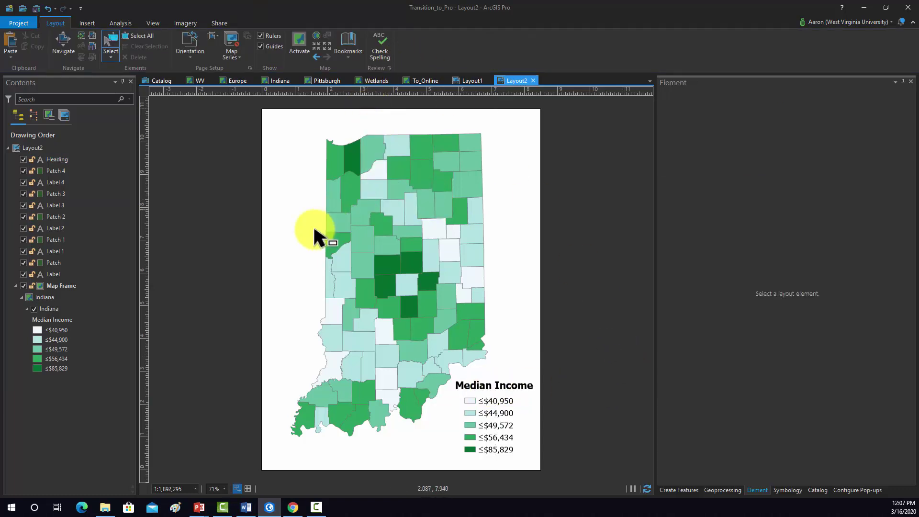
Step: Place a plain True North arrow, linked to the map frame, in the page's bottom-left corner
click(365, 228)
click(91, 24)
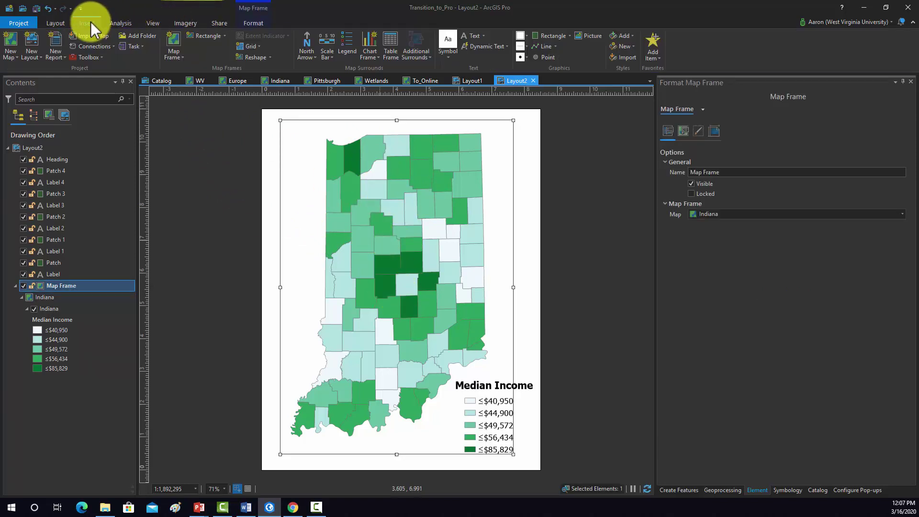
click(307, 45)
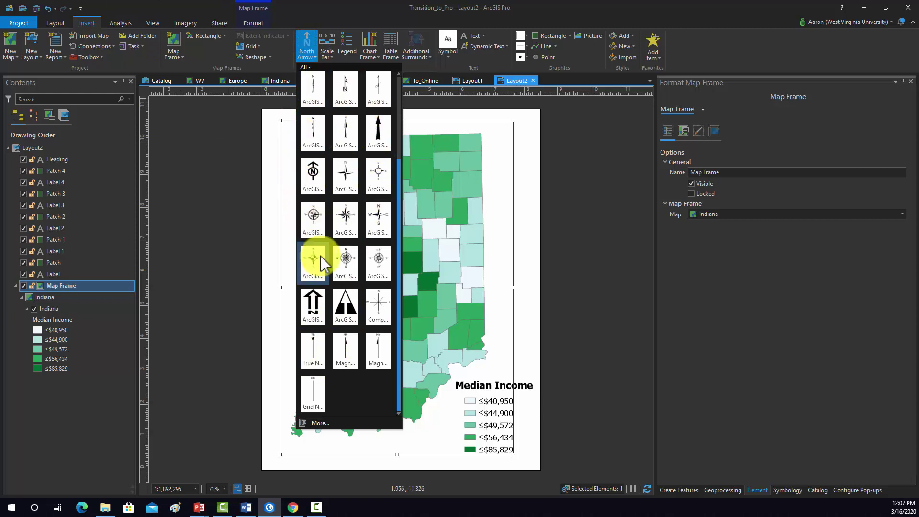
scroll(318, 211, up, 3)
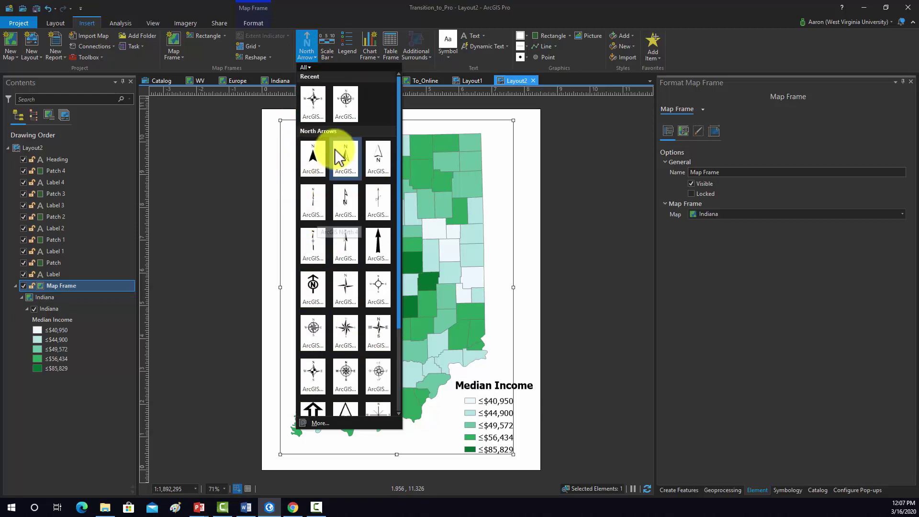
click(311, 162)
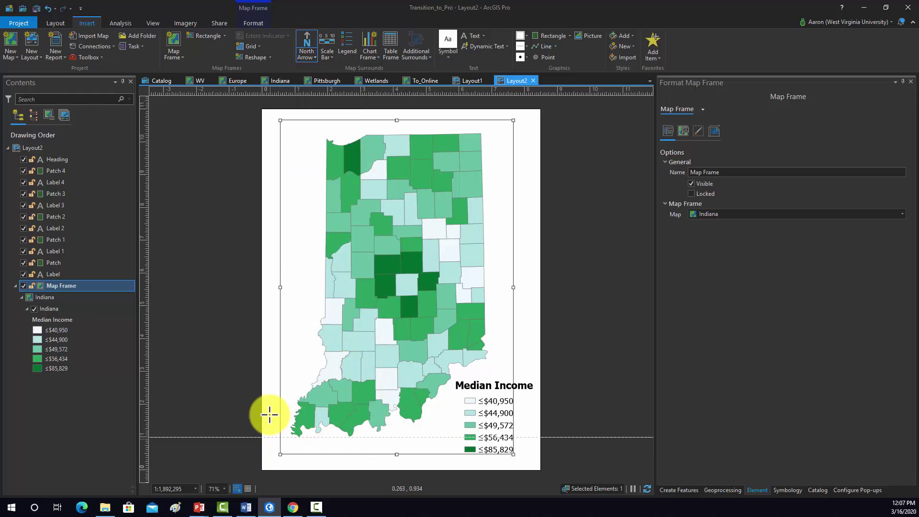
drag(270, 440, 294, 461)
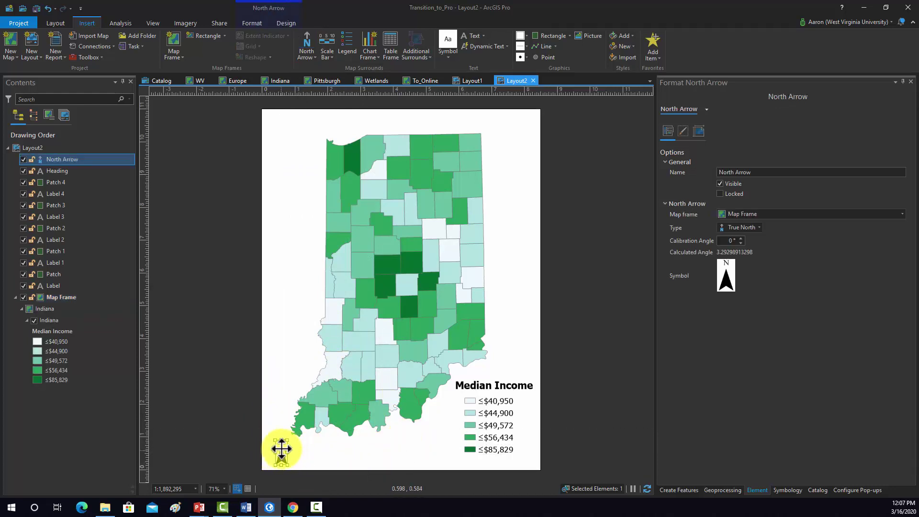
click(589, 390)
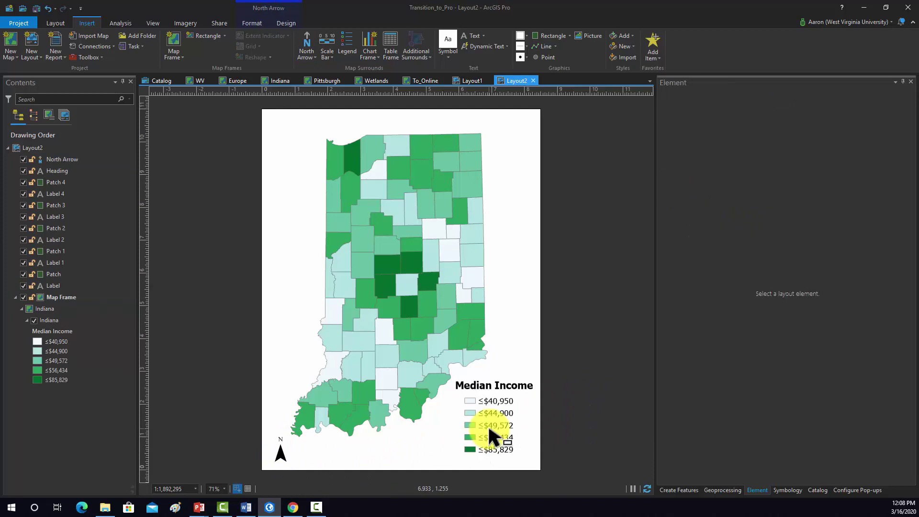
Step: Draw a Scale Line 1 scale bar along the page bottom beside the north arrow
click(354, 238)
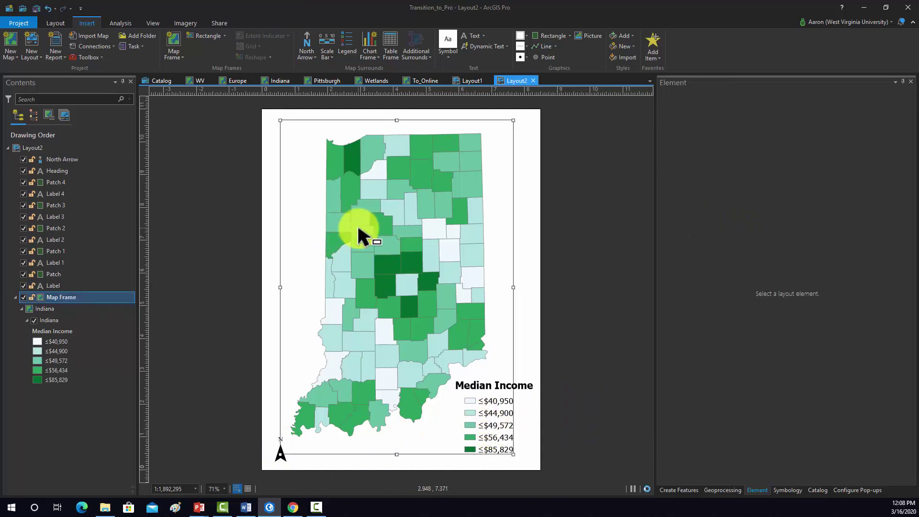
click(330, 56)
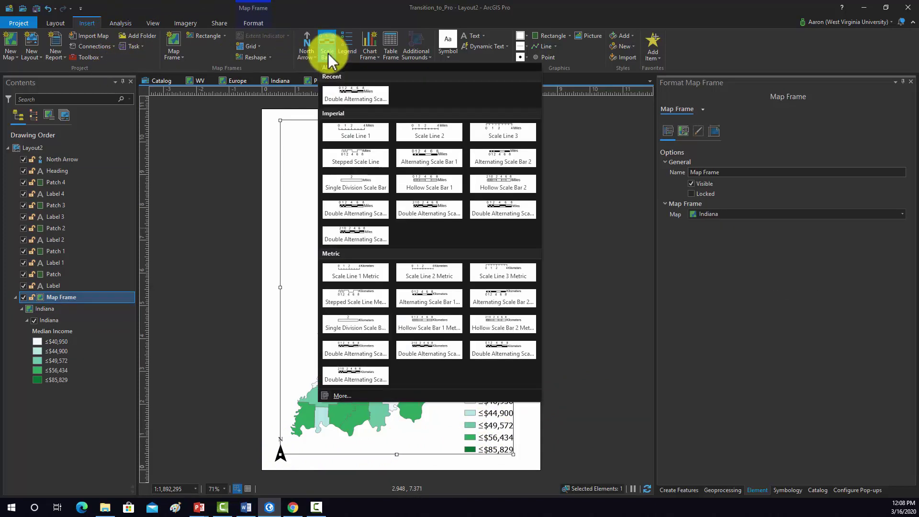
click(339, 134)
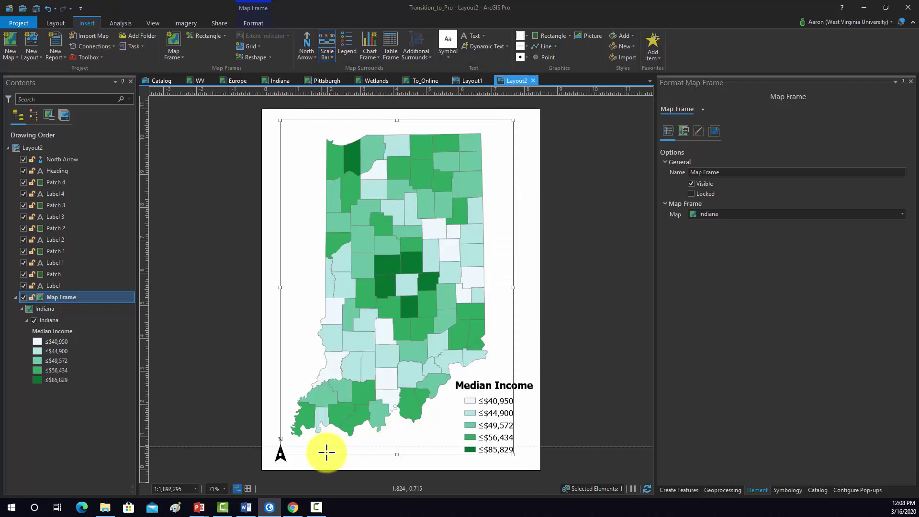
drag(321, 447, 455, 463)
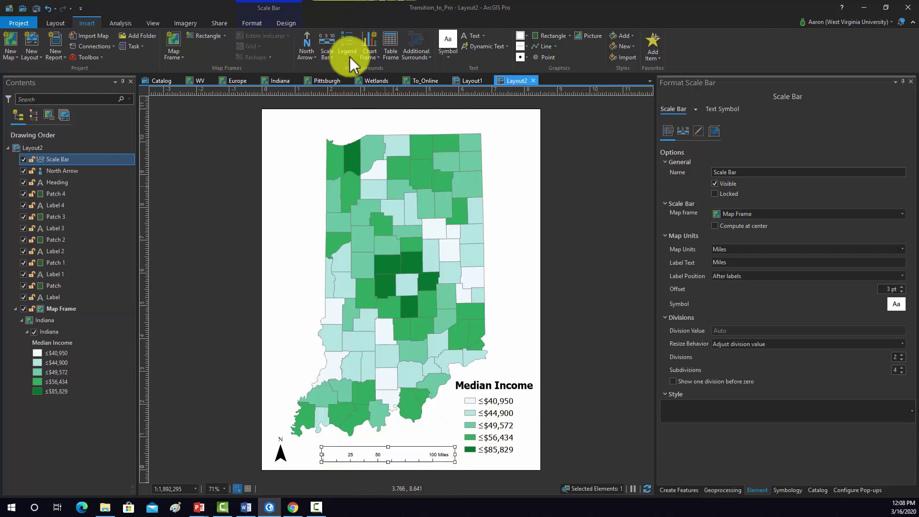
Step: Set the scale bar text to Tahoma 16 pt
click(252, 22)
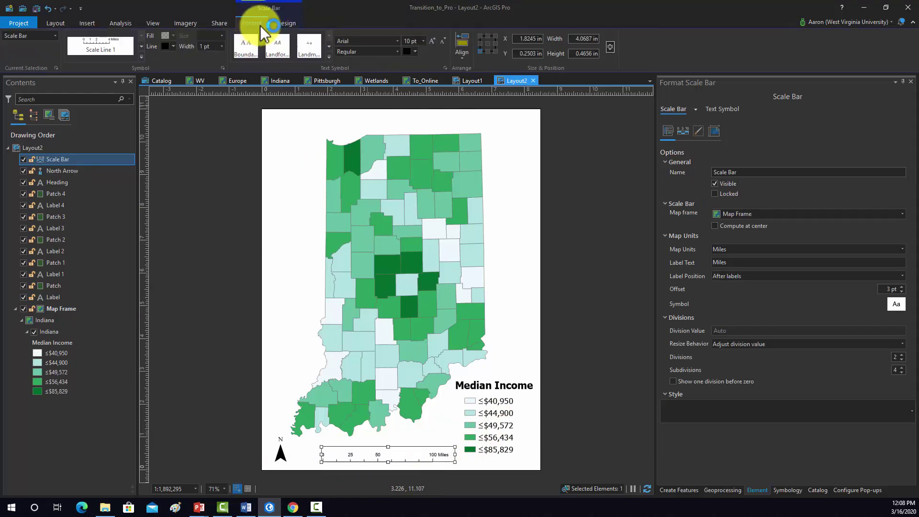
click(398, 40)
click(382, 90)
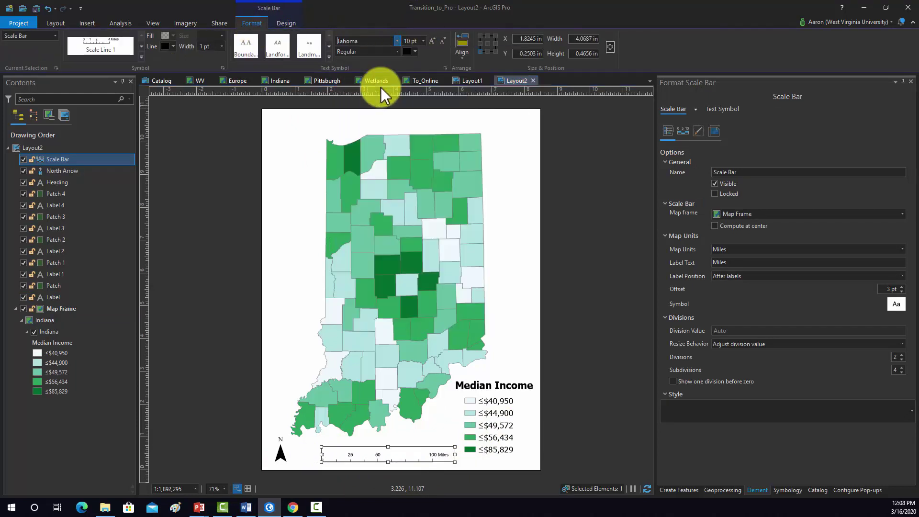
click(424, 41)
click(418, 120)
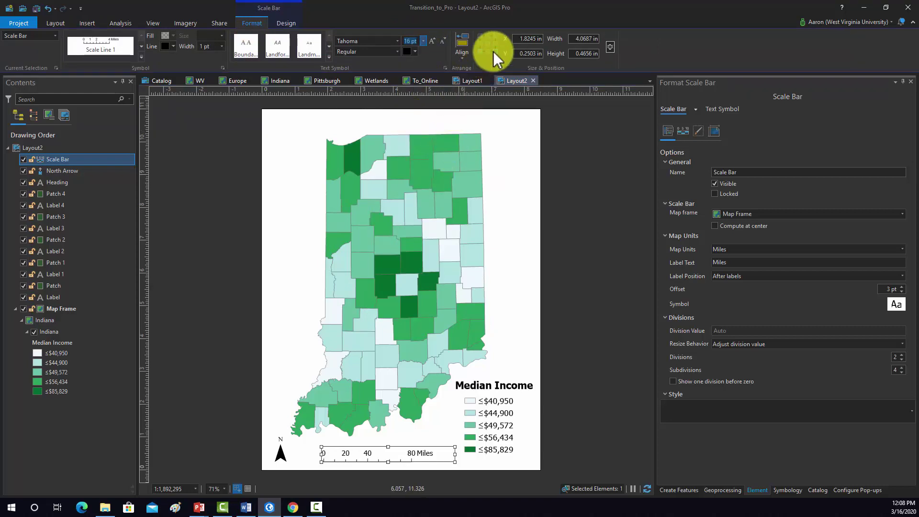
Step: Label only the main divisions (0, 50, 100 Miles) and lengthen the scale bar leftward
click(287, 22)
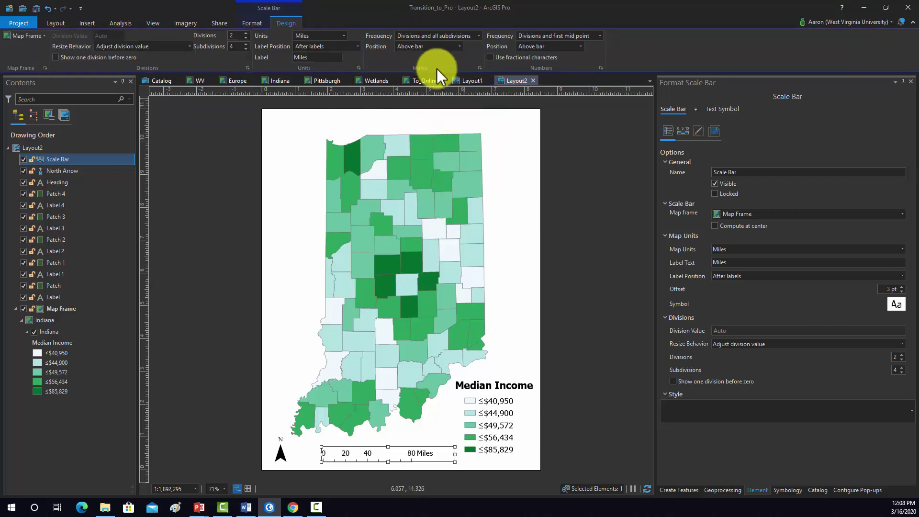
click(599, 36)
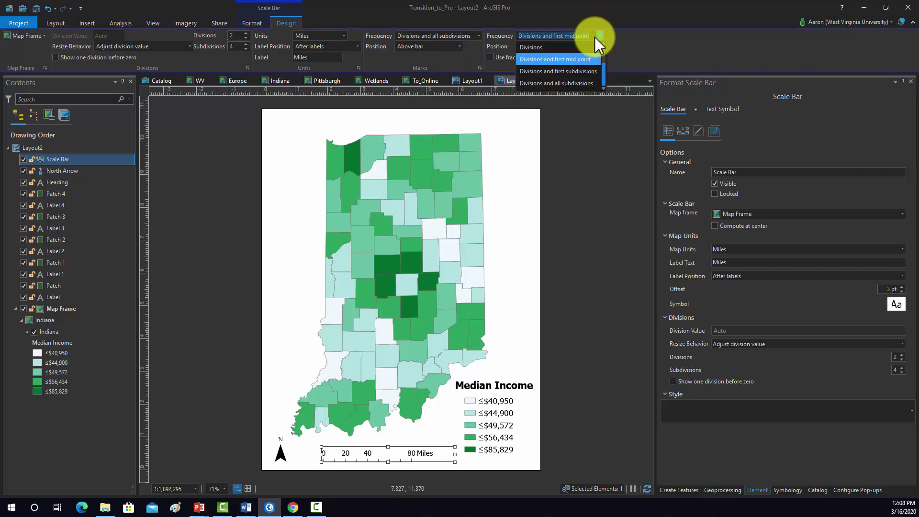
click(550, 45)
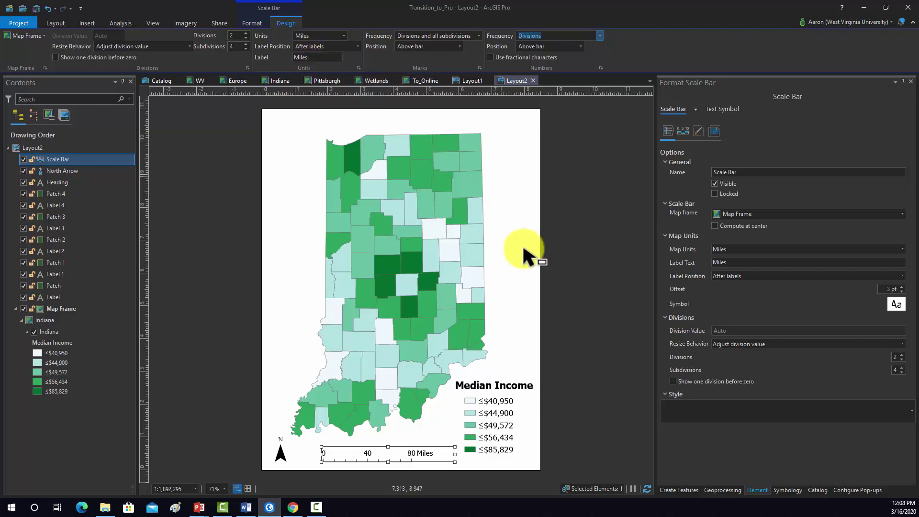
click(389, 477)
click(325, 454)
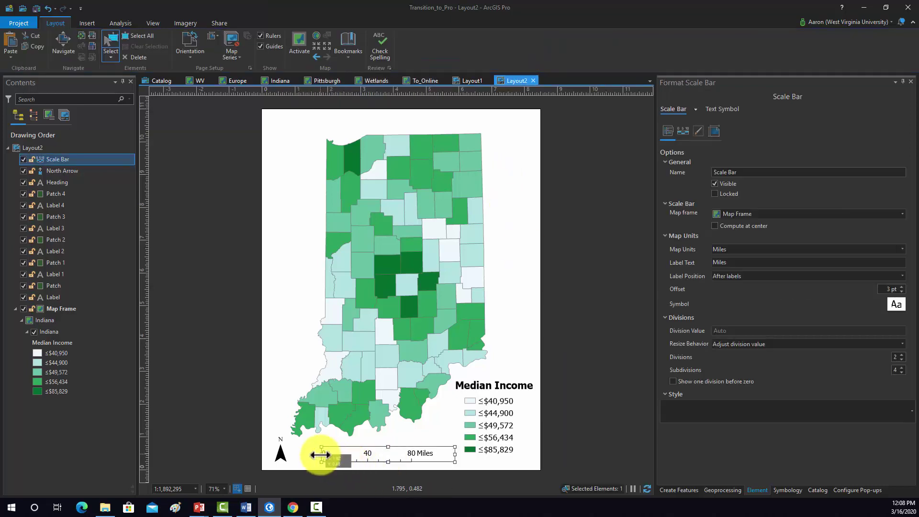
drag(320, 455, 345, 455)
click(580, 398)
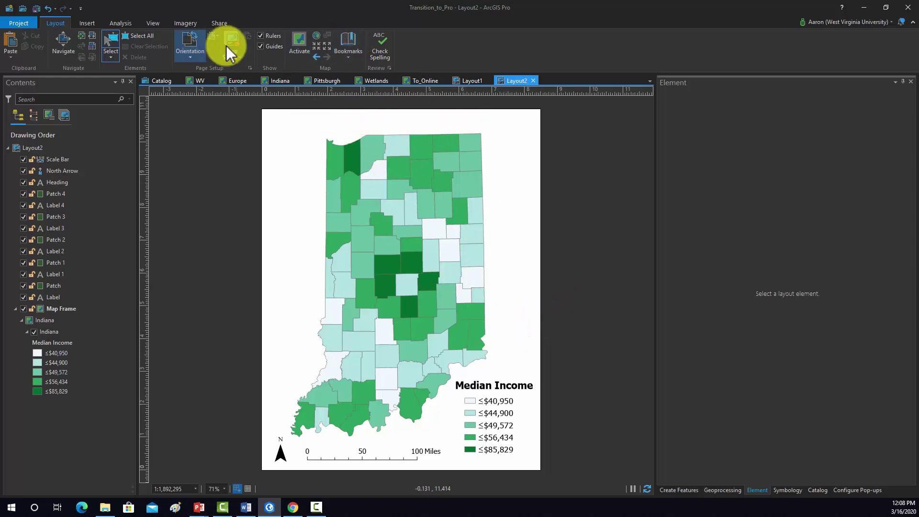
Step: Add a text box at the page top reading 'Median Income by County for Indiana'
click(88, 24)
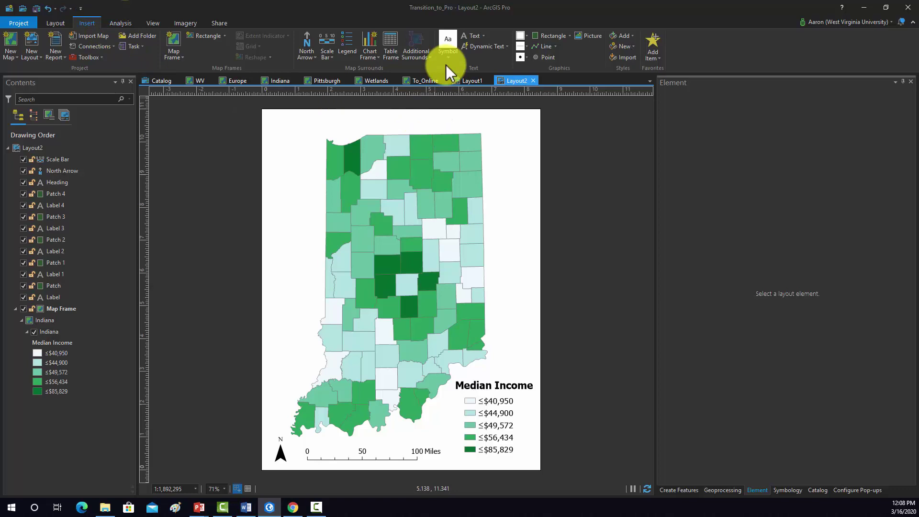
click(482, 35)
click(481, 75)
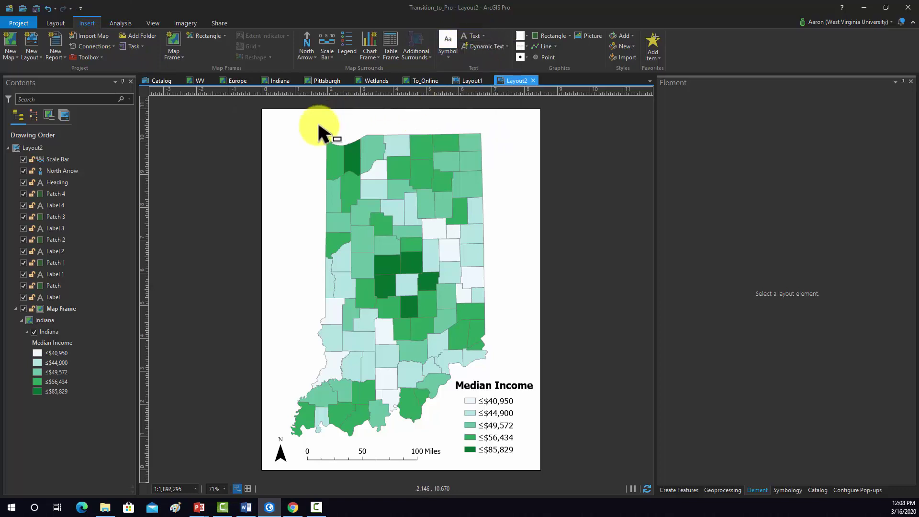
drag(287, 113, 514, 130)
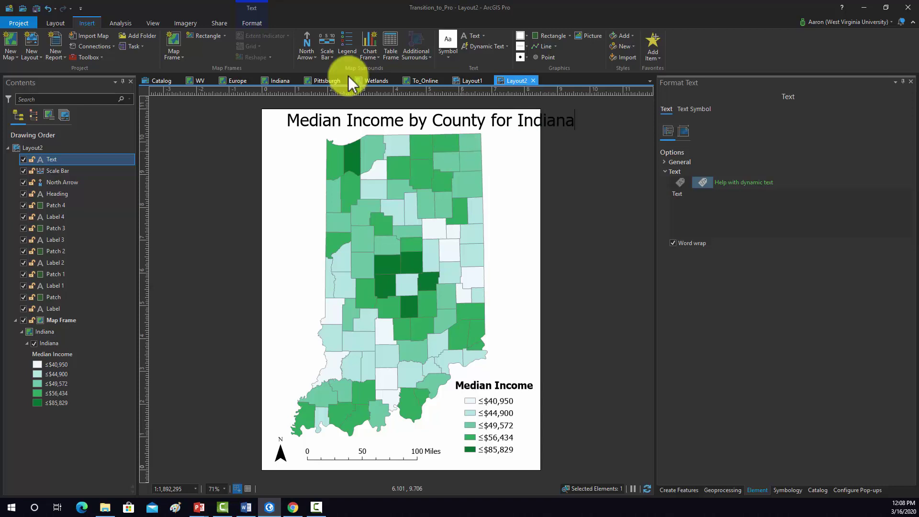
click(296, 129)
drag(307, 119, 283, 119)
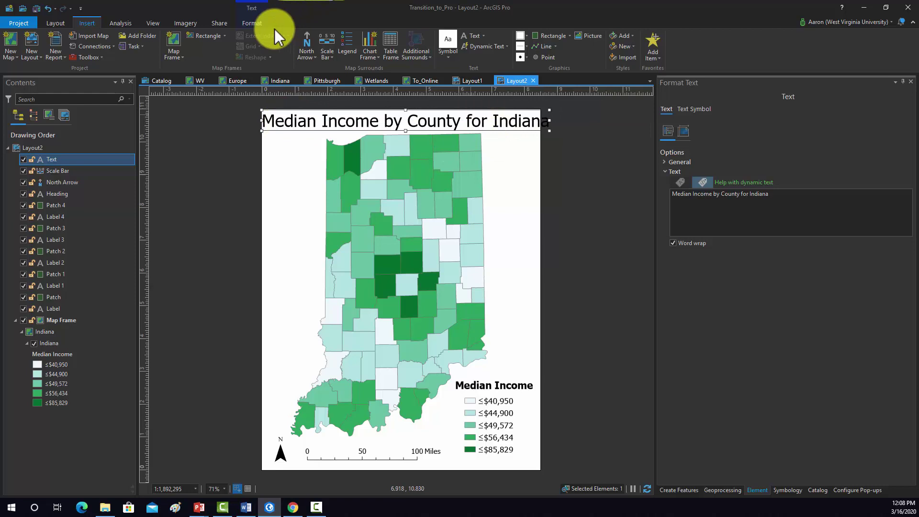
Step: Enlarge the title to 36 pt and center it across the page top
click(252, 23)
click(383, 42)
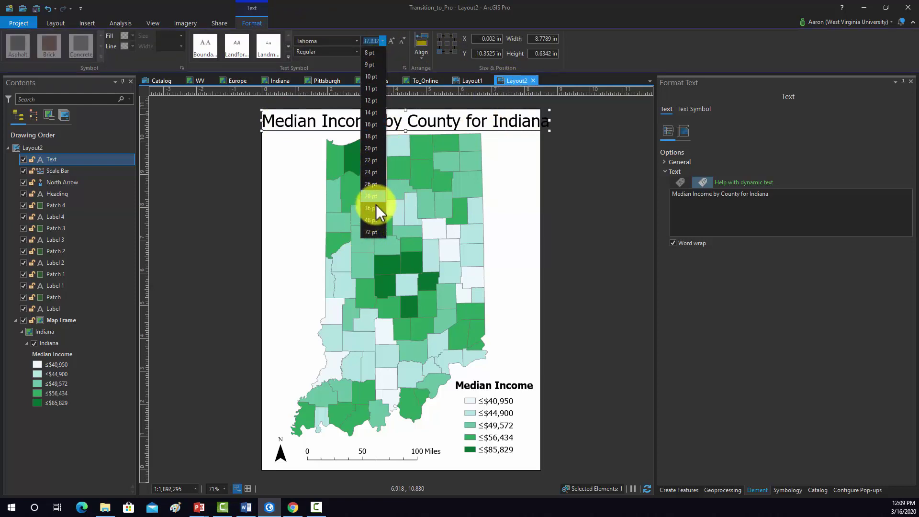
click(375, 208)
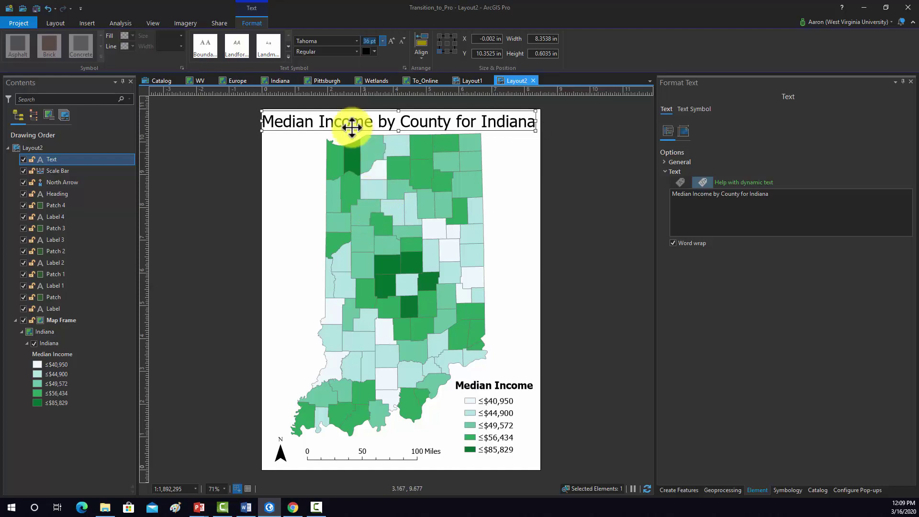
drag(350, 118, 393, 121)
click(540, 180)
click(599, 163)
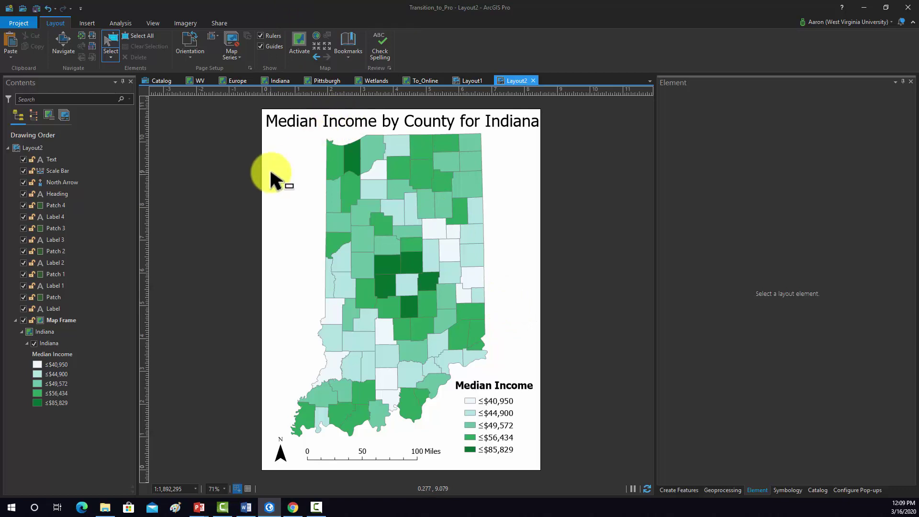
Step: Add a 'Data from US Census' credit text in the page's bottom-right corner
click(86, 23)
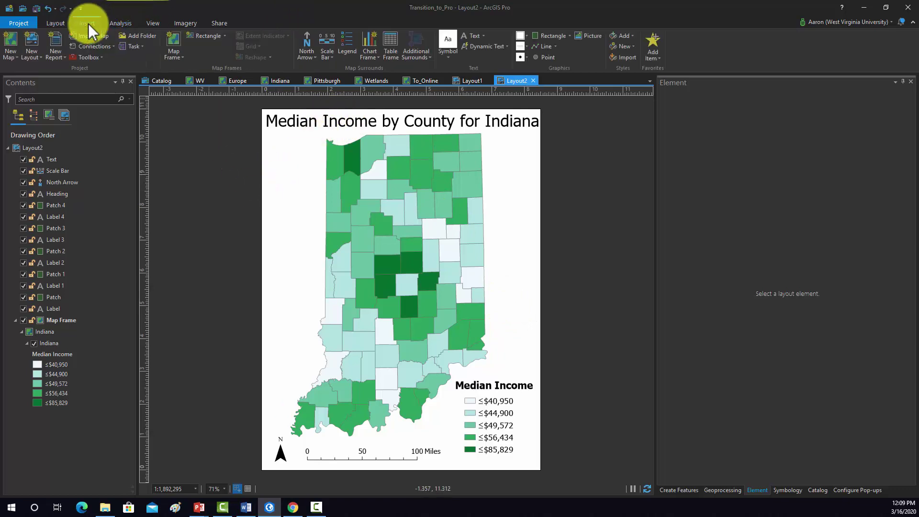
click(473, 35)
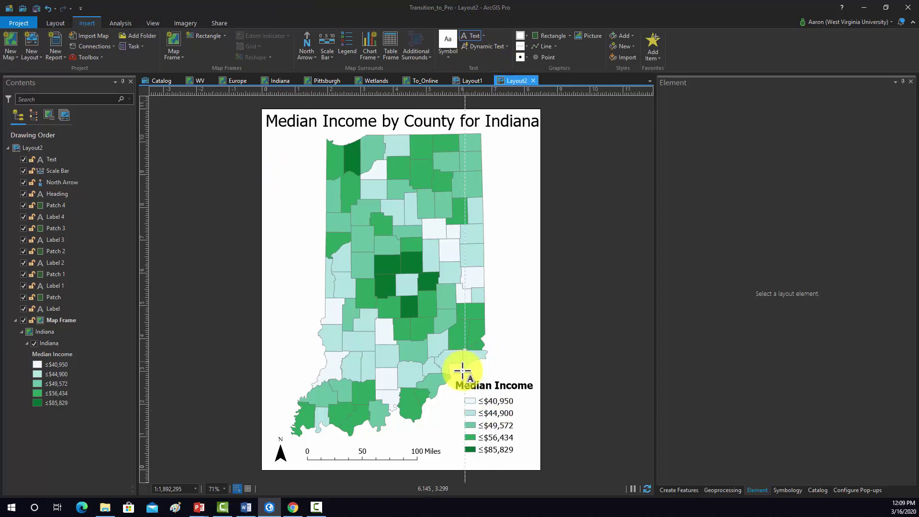
click(453, 460)
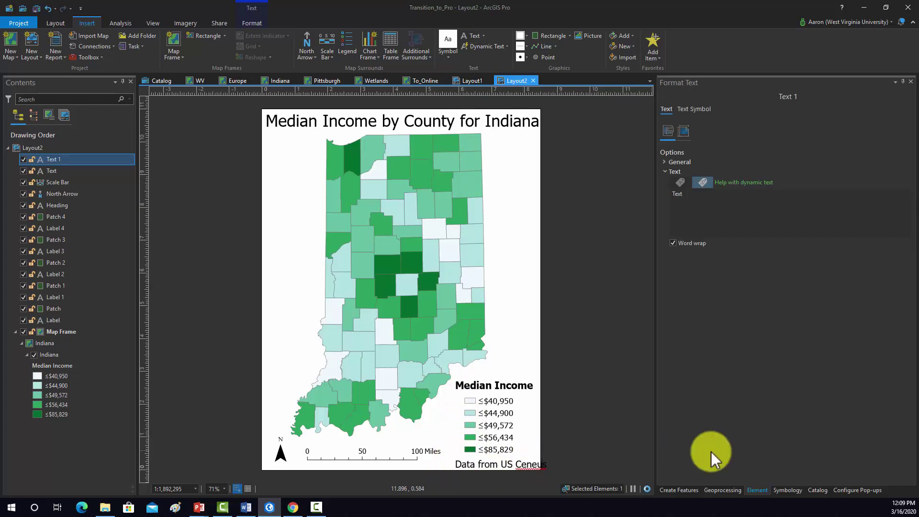
key(BackSpace)
key(BackSpace)
text(sus)
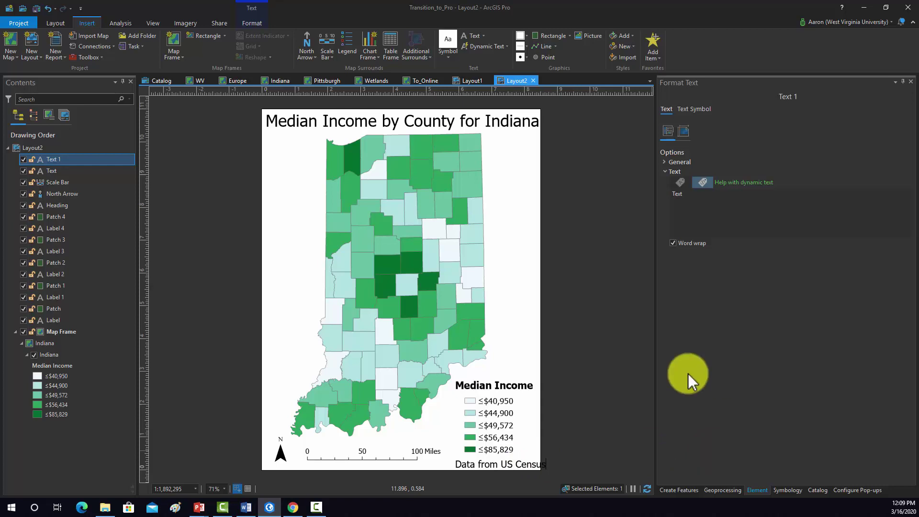
key(Escape)
drag(513, 462, 497, 464)
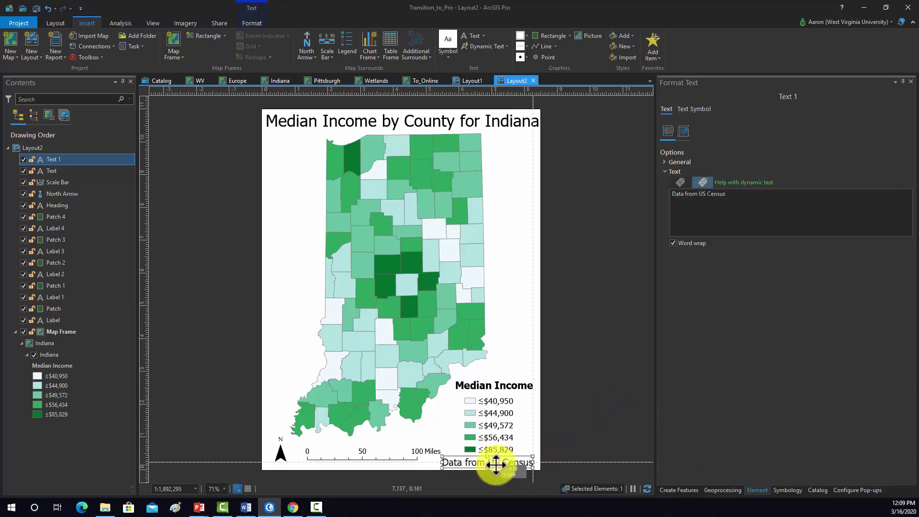
click(606, 438)
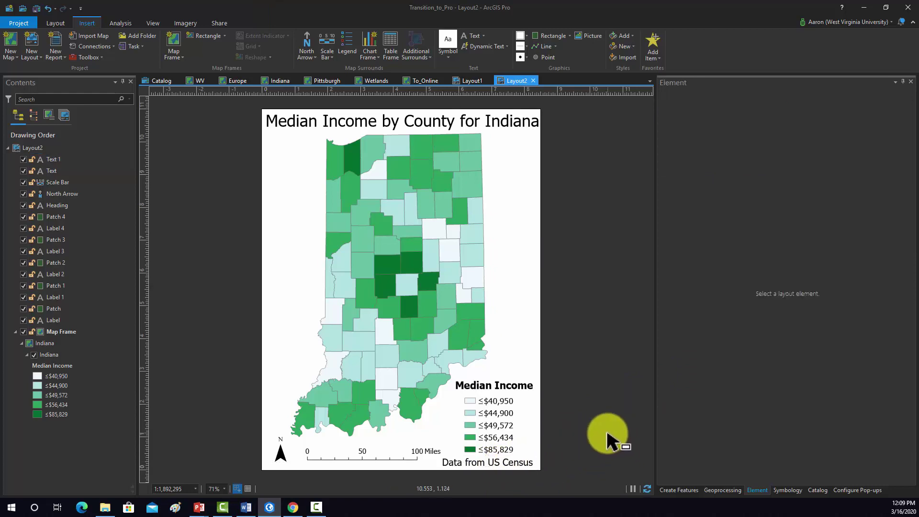
Step: Check the scale bar, legend, credit, north arrow and title by selecting each in turn
click(379, 463)
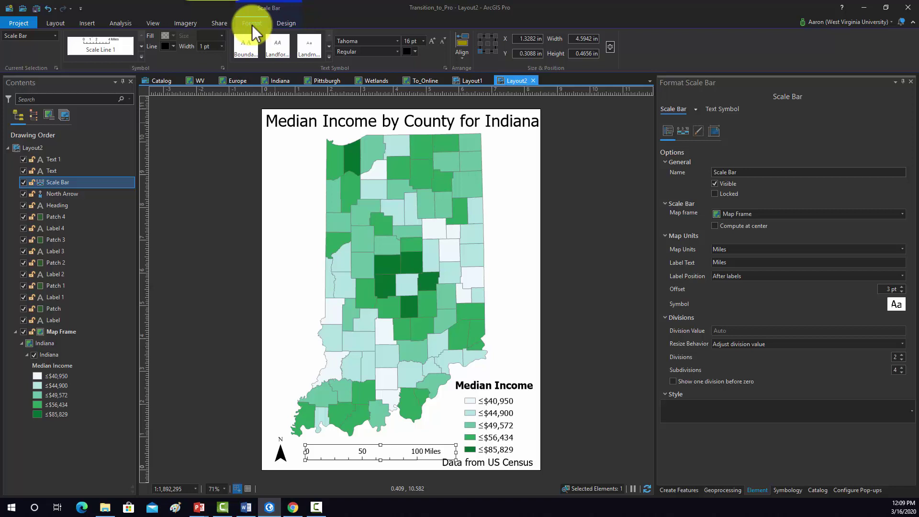
click(496, 402)
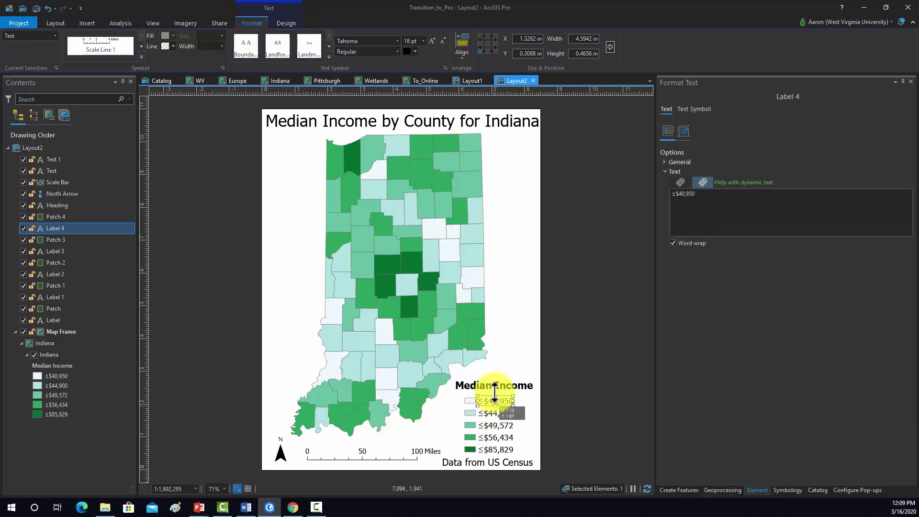
click(497, 384)
click(495, 462)
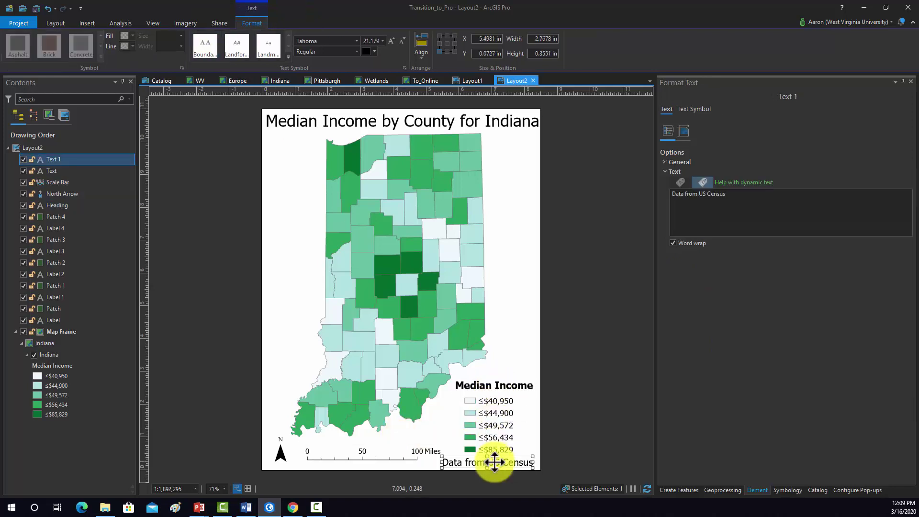
click(281, 453)
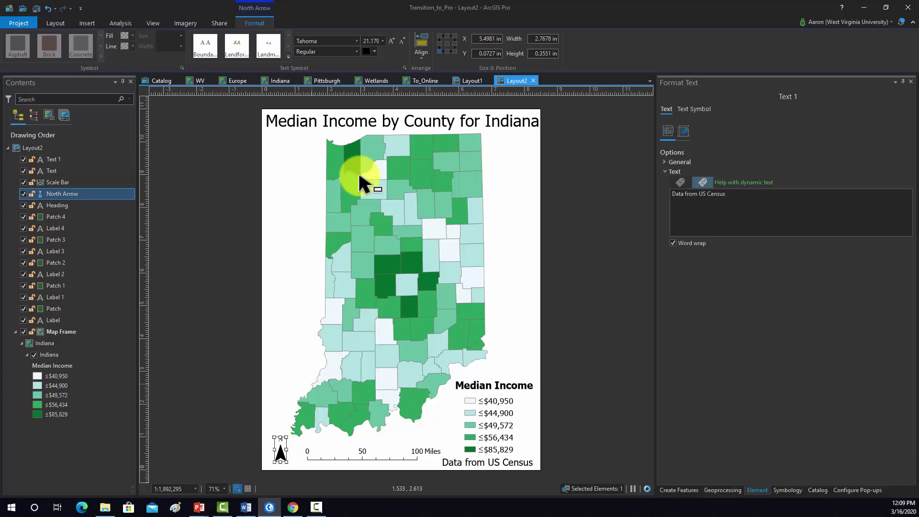
click(364, 125)
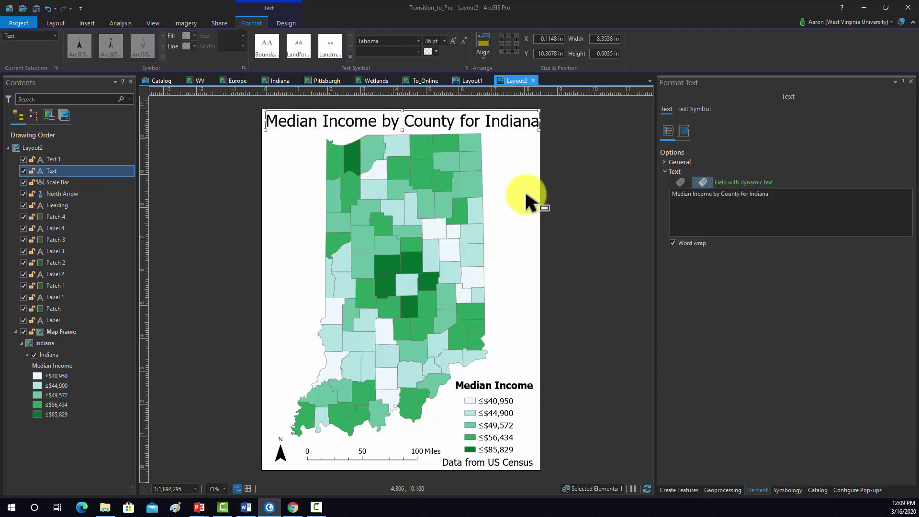
click(582, 296)
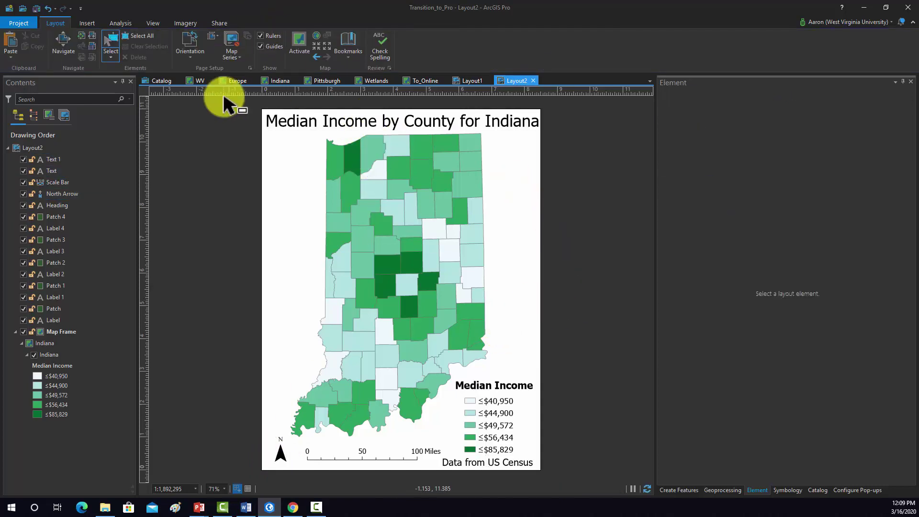
Step: Export the layout as a 300 DPI PDF named indiana_map to the Desktop
click(215, 24)
click(245, 40)
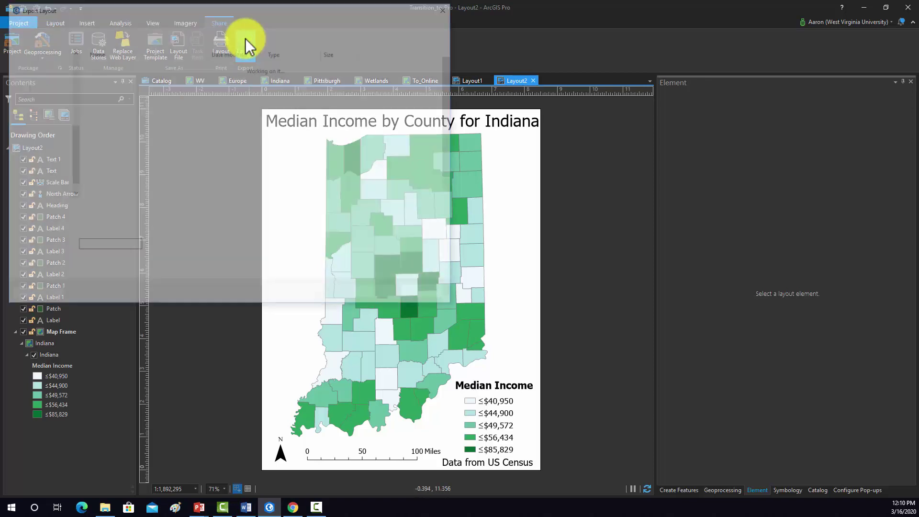
click(123, 221)
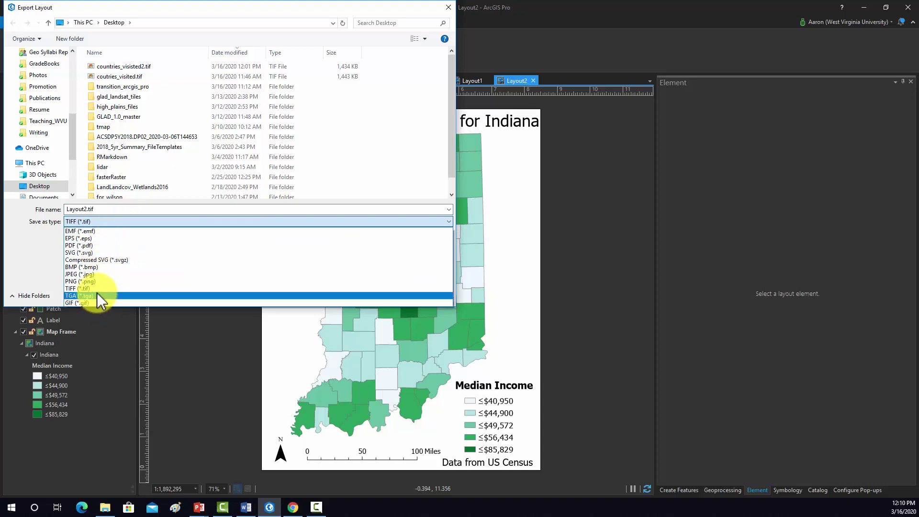
click(88, 245)
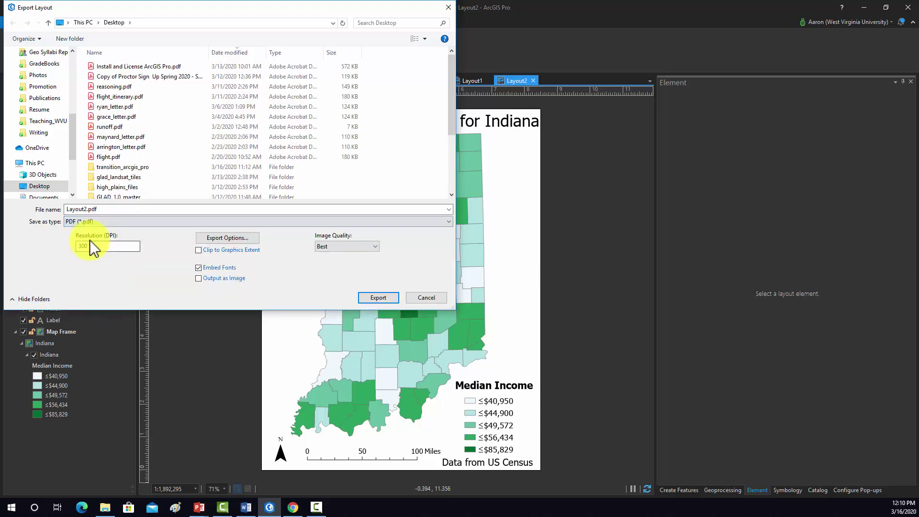
double_click(133, 208)
key(BackSpace)
text(indiain)
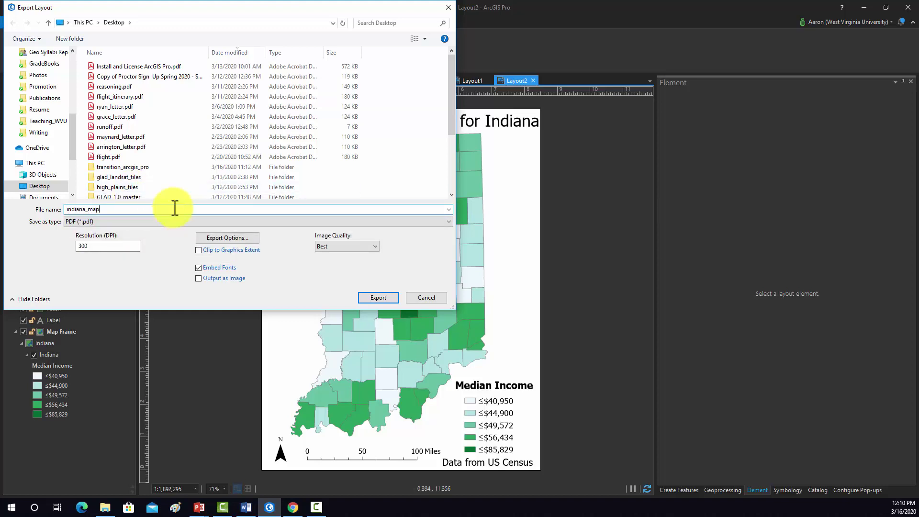
click(389, 297)
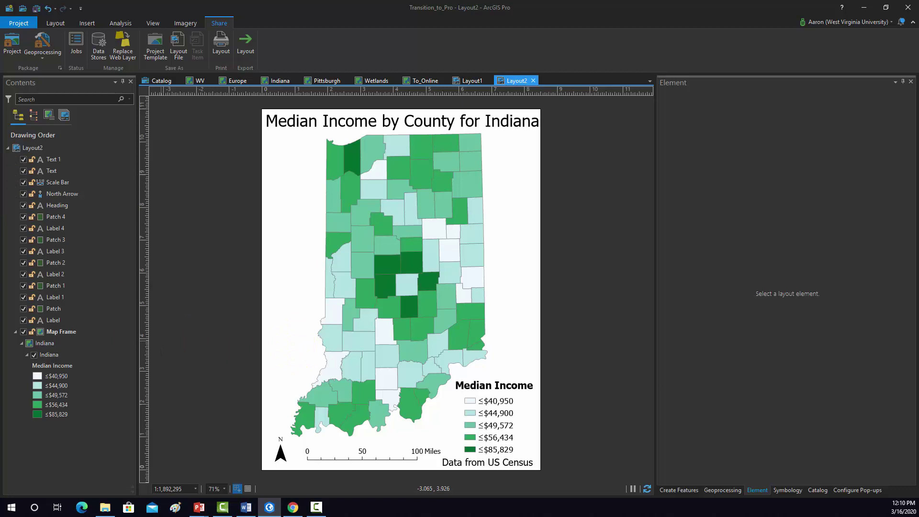
key(super+e)
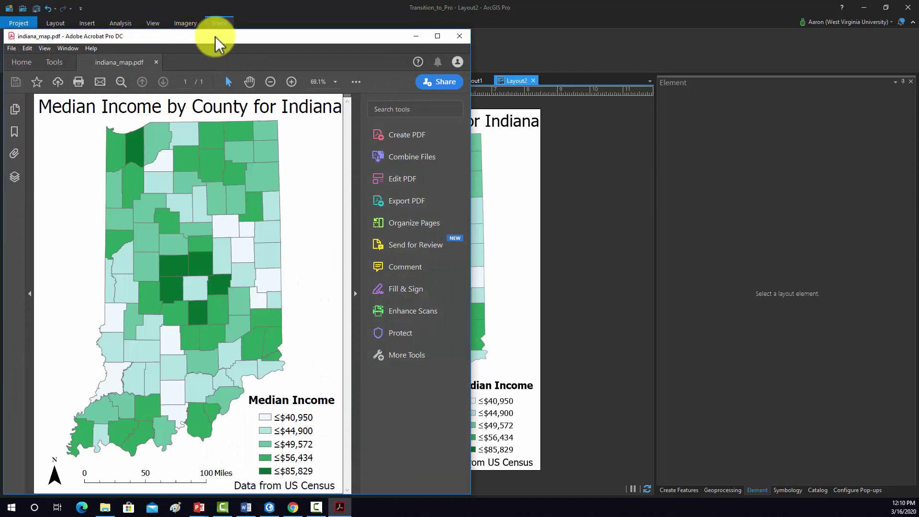
drag(215, 37, 323, 1)
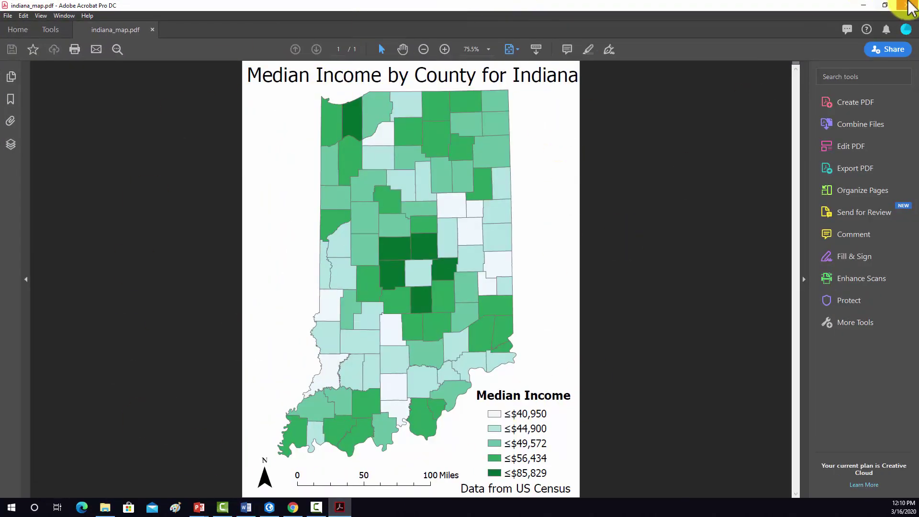
click(908, 7)
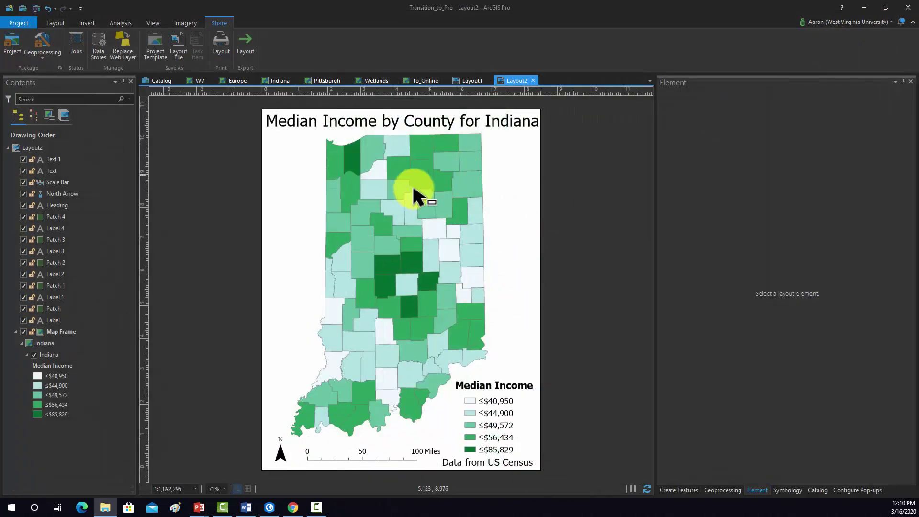